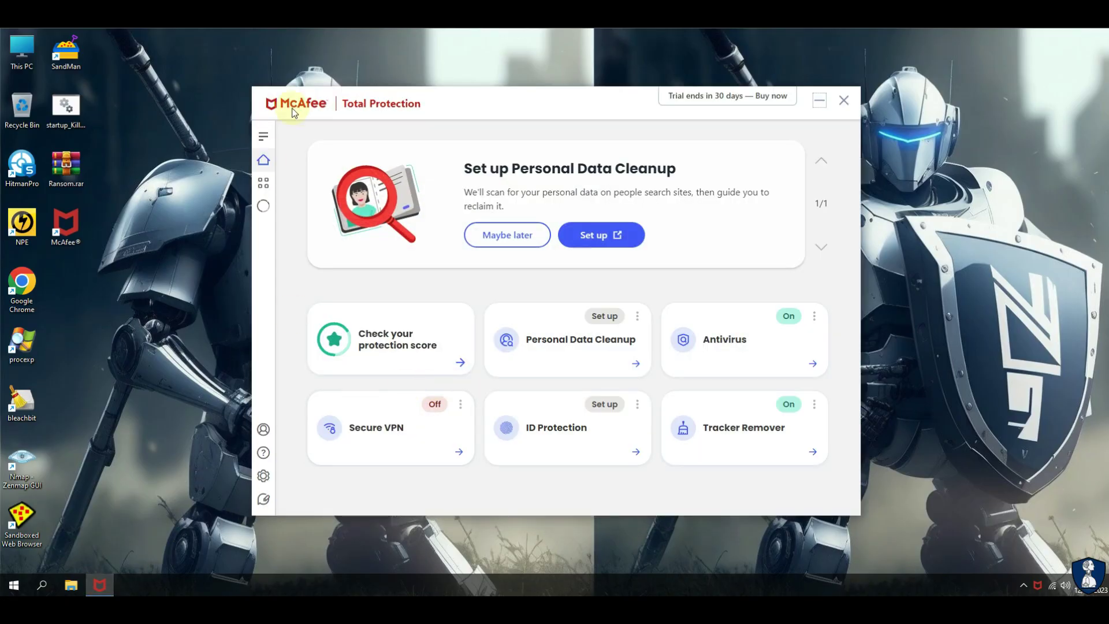
# Postpone the Personal Data Cleanup setup and look through the full list of My Protection features
pyautogui.click(504, 234)
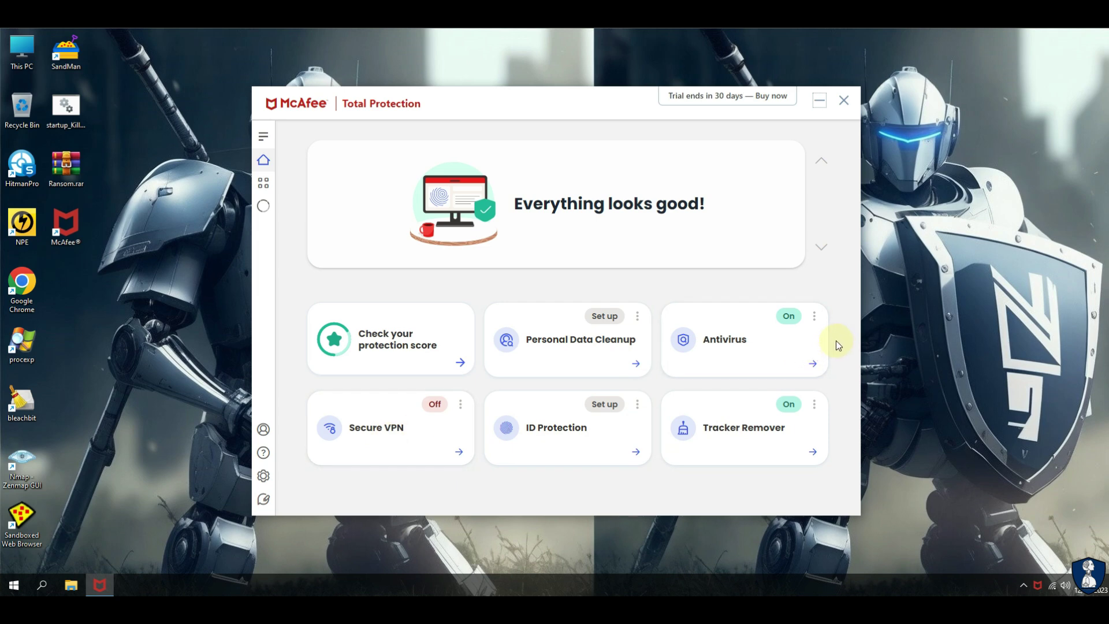
pyautogui.click(264, 183)
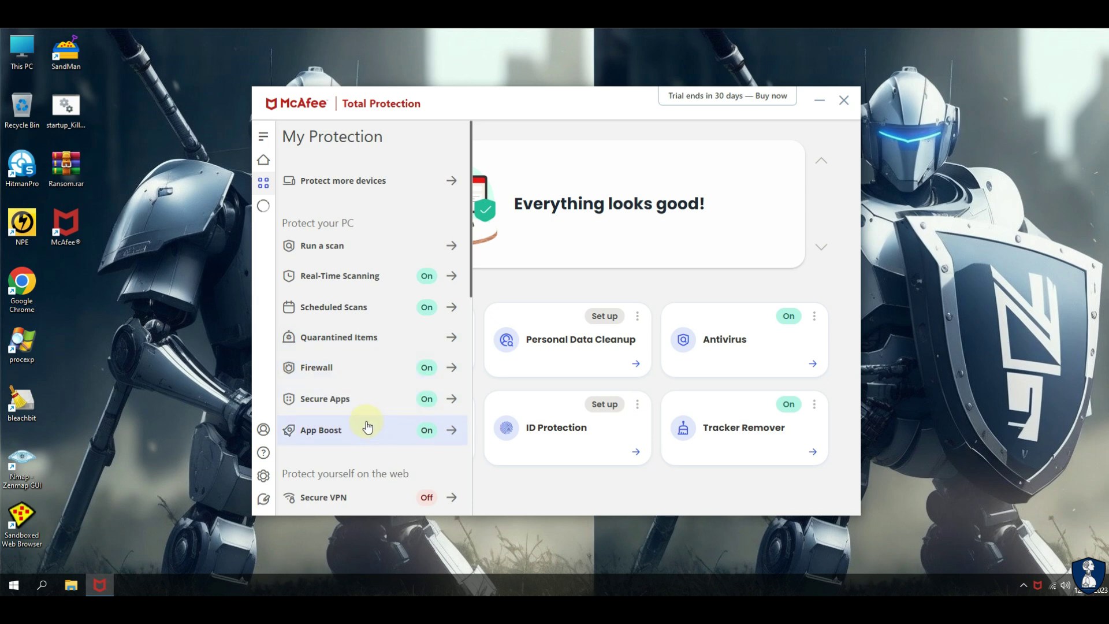
pyautogui.scroll(-4, 368, 428)
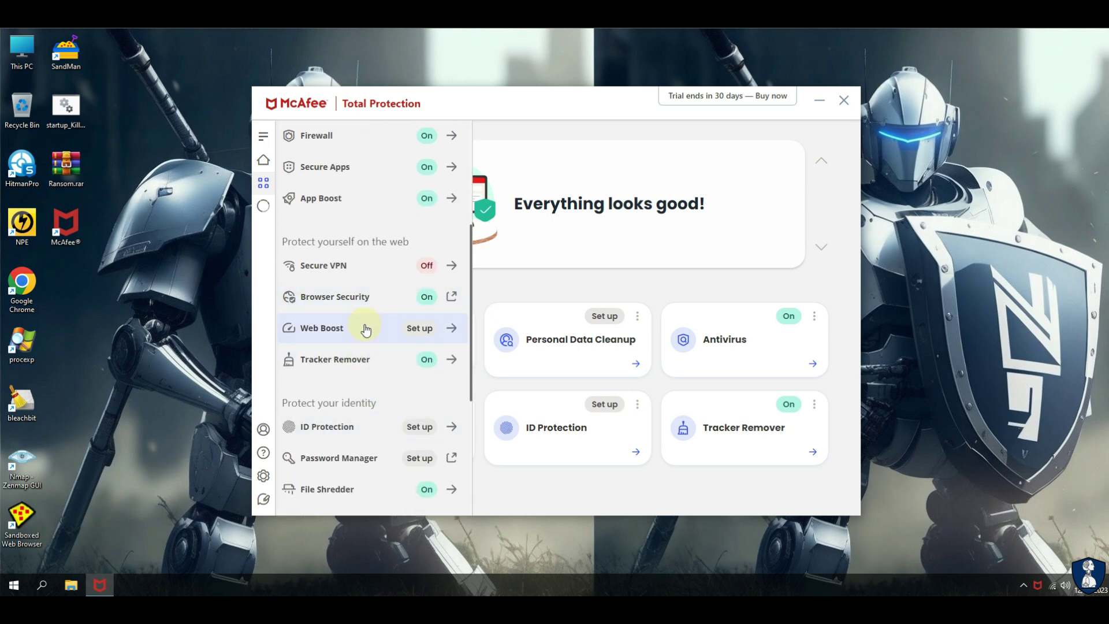
pyautogui.scroll(-2, 374, 369)
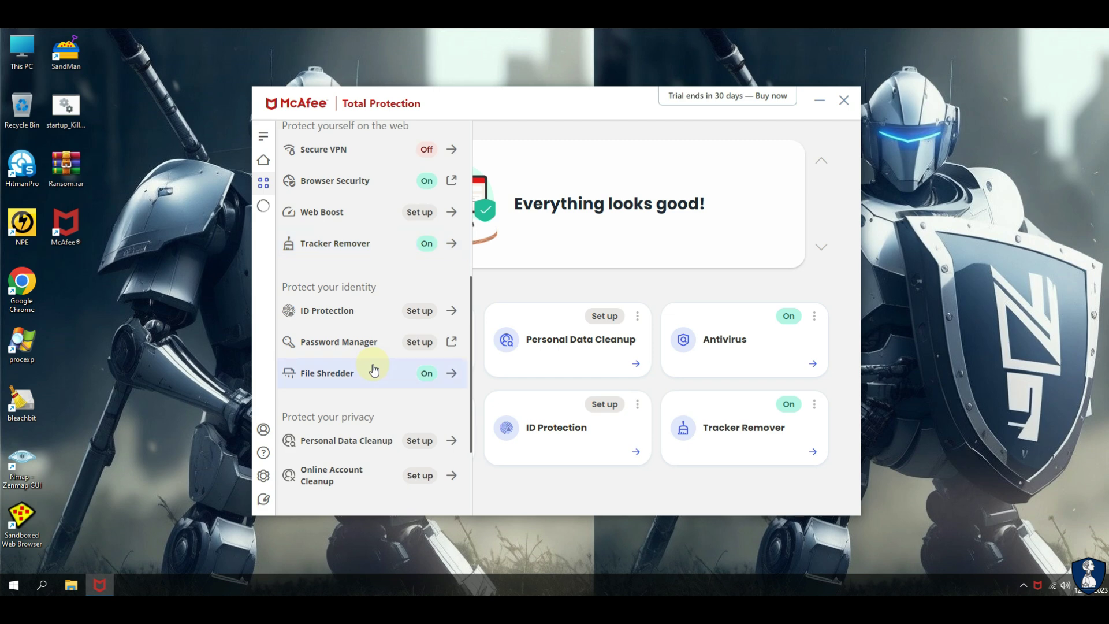
pyautogui.scroll(-2, 374, 368)
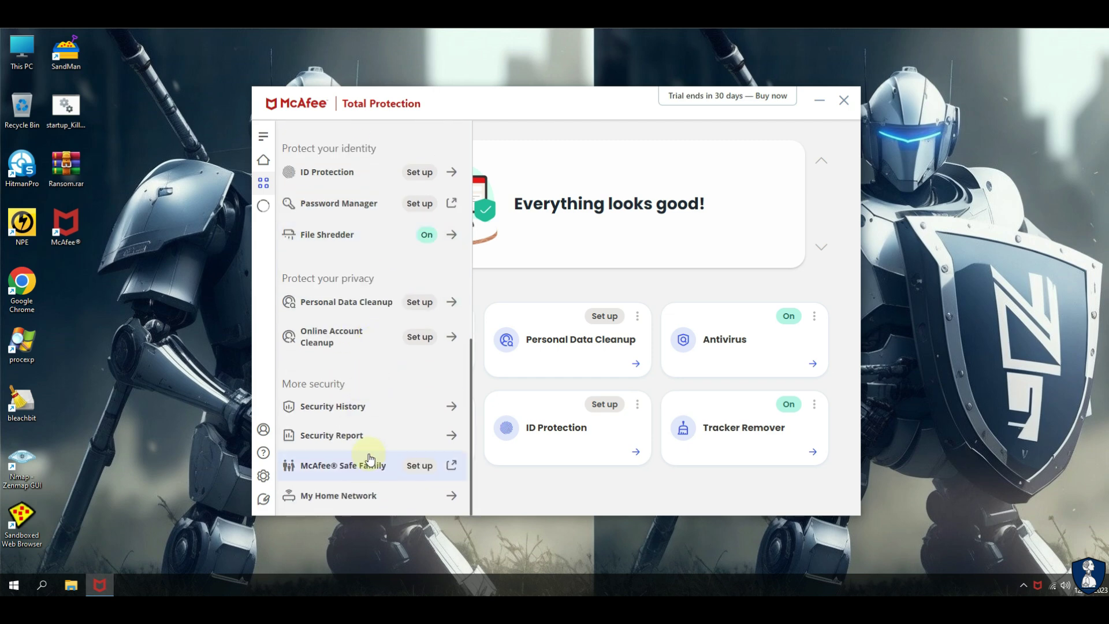
pyautogui.scroll(4, 364, 491)
pyautogui.scroll(4, 364, 495)
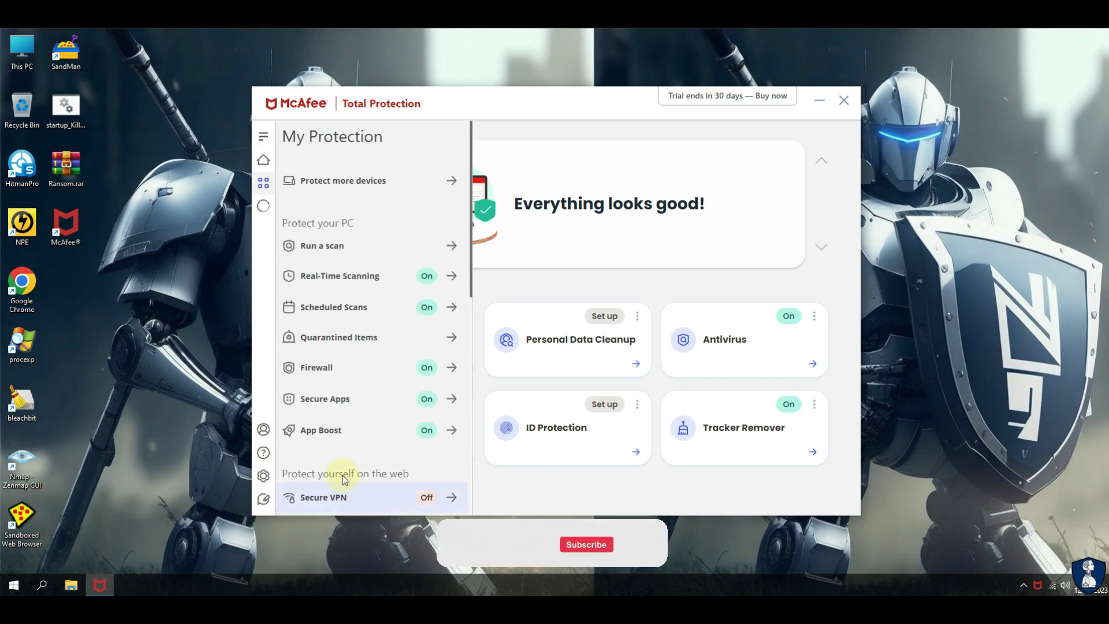
# Check the Real-Time Scanning page and review the firewall's Traffic Controller access modes
pyautogui.click(388, 279)
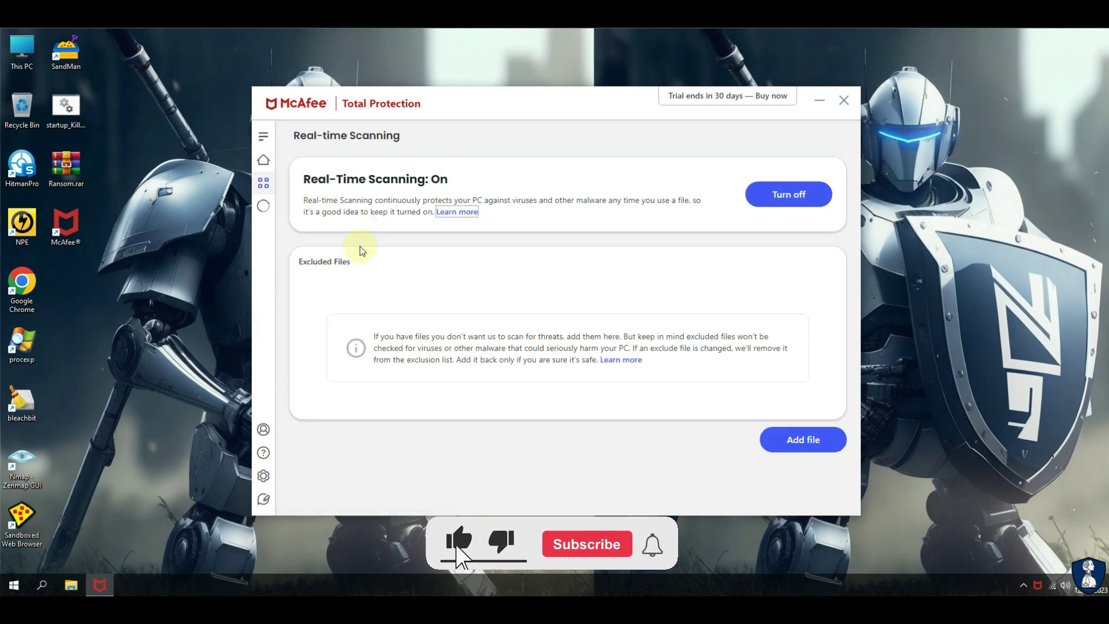
pyautogui.click(263, 183)
pyautogui.click(377, 365)
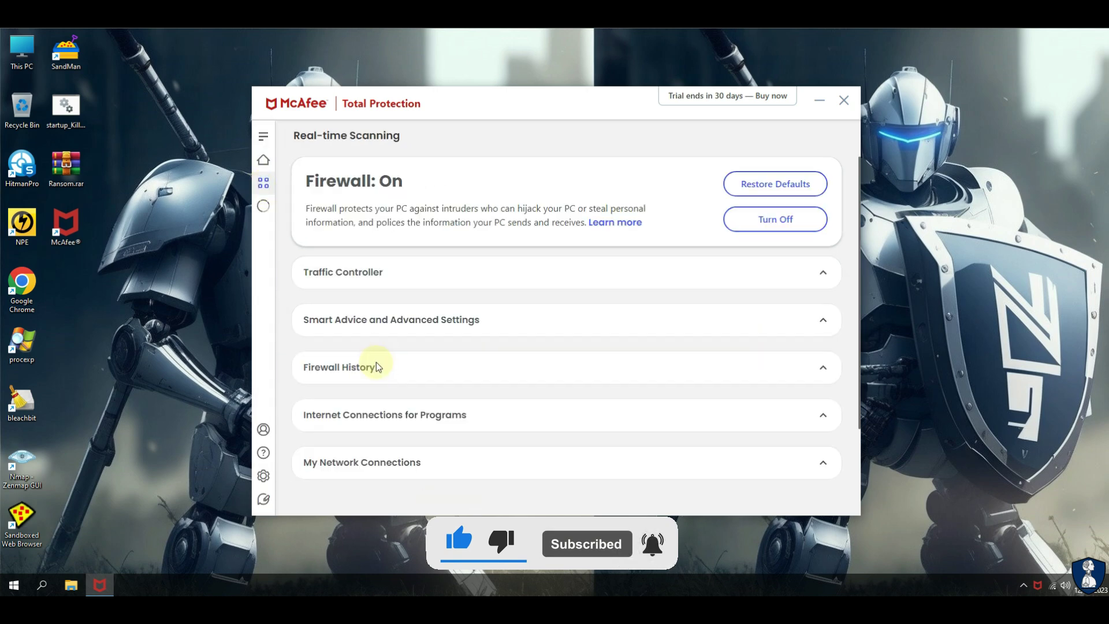
pyautogui.click(404, 286)
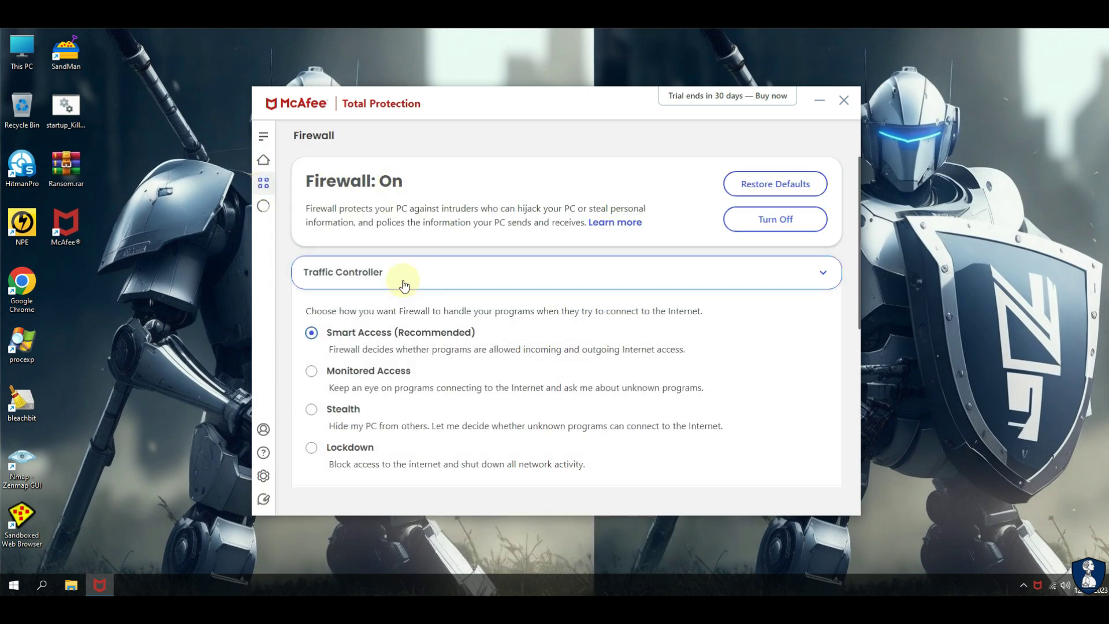
pyautogui.scroll(-4, 545, 327)
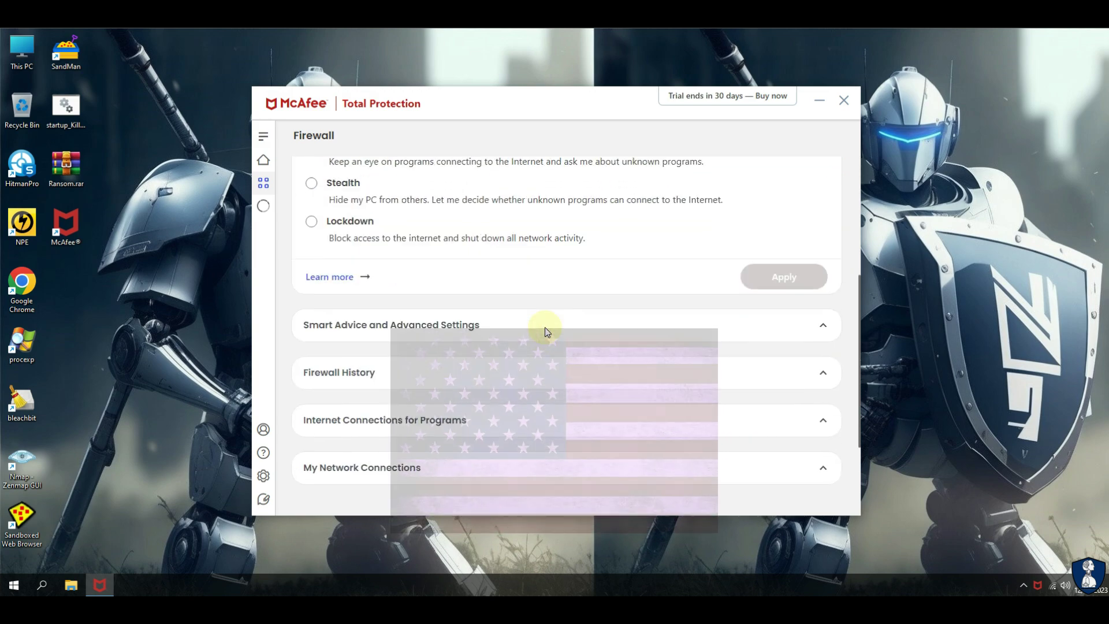
# Review the firewall's Smart Advice and Advanced Settings and its Firewall History logging options
pyautogui.click(534, 333)
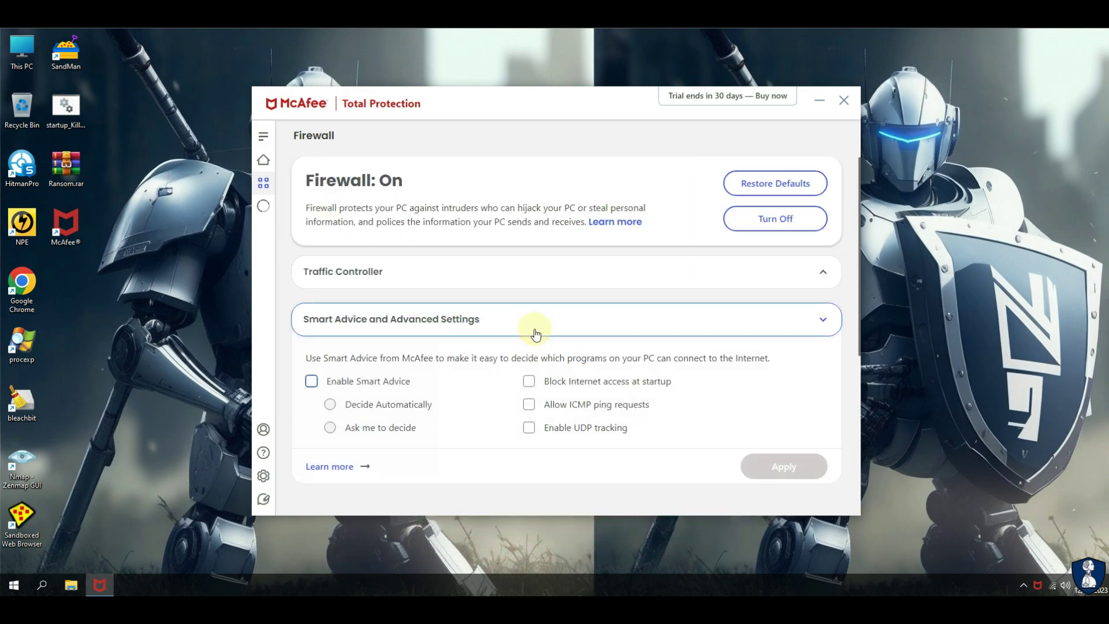
pyautogui.scroll(-1, 452, 338)
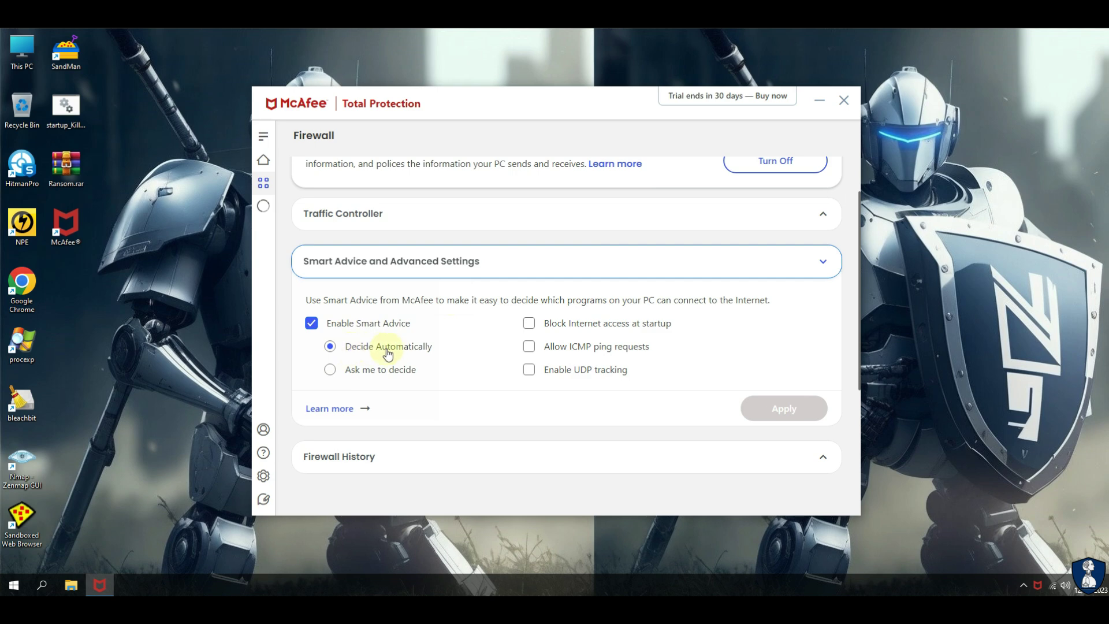
pyautogui.scroll(-2, 449, 352)
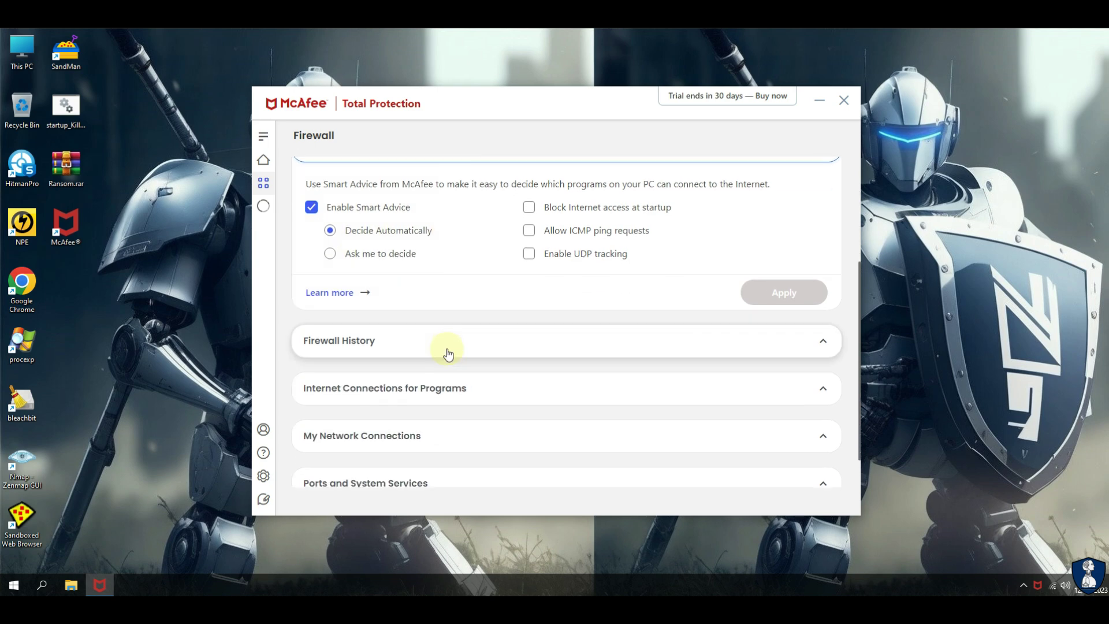
pyautogui.click(449, 352)
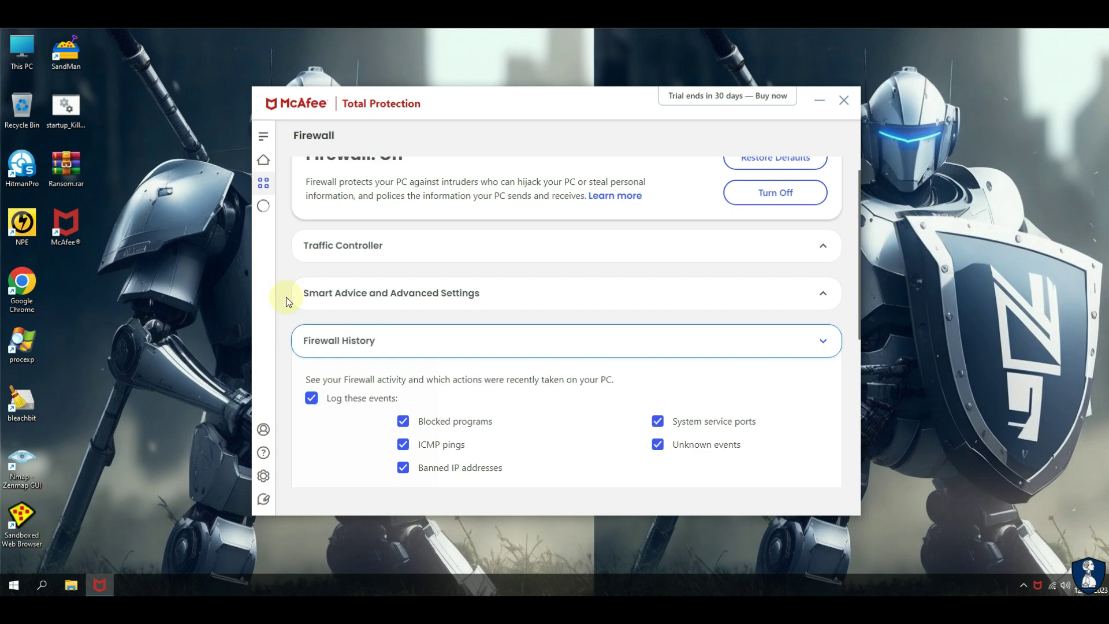
pyautogui.scroll(-5, 289, 300)
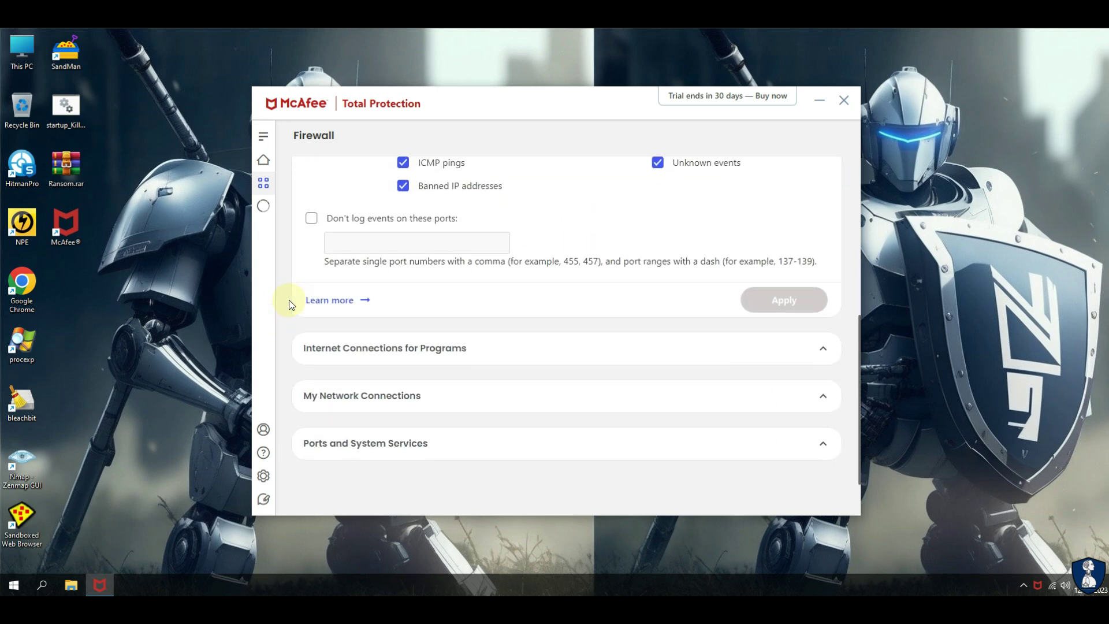
# Examine which programs are listed under the firewall's Internet Connections for Programs and their access
pyautogui.click(518, 351)
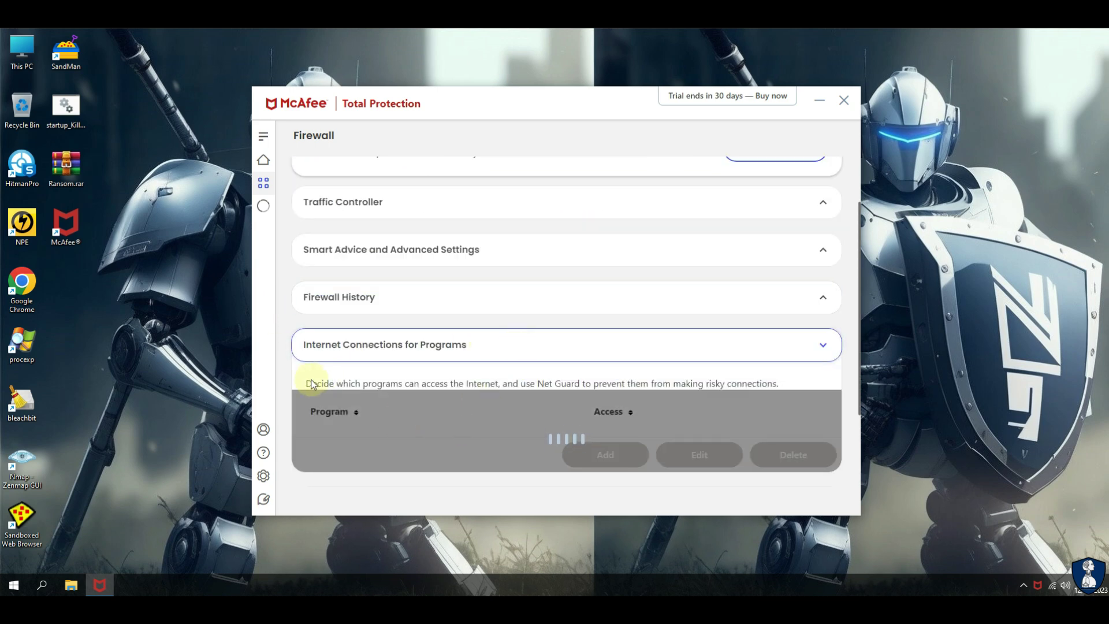
pyautogui.scroll(-2, 288, 366)
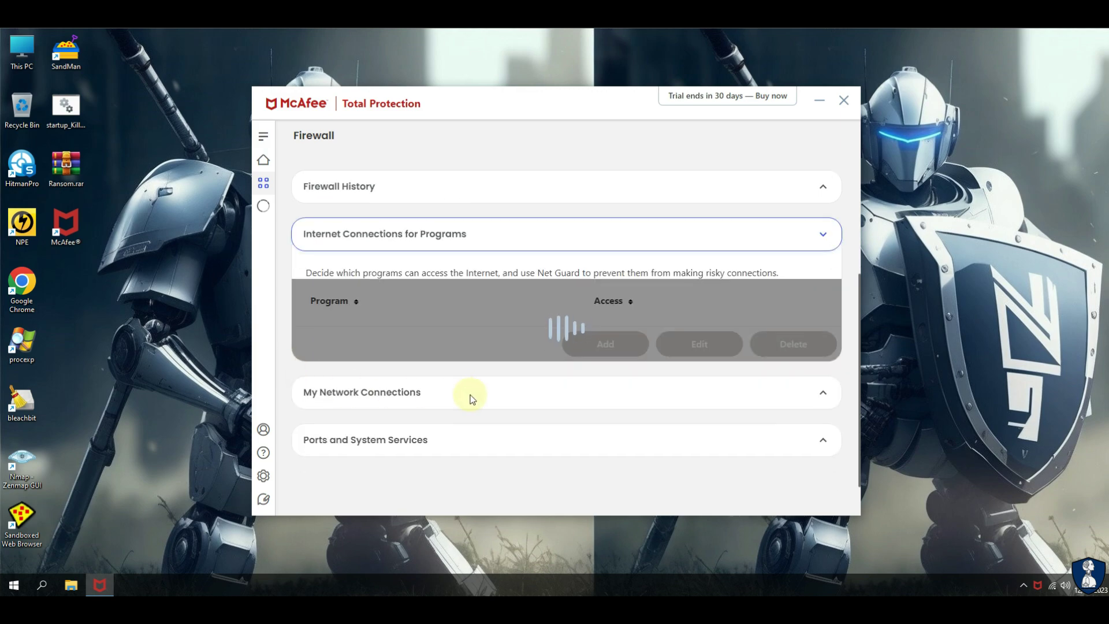
pyautogui.scroll(-1, 698, 389)
pyautogui.scroll(-15, 487, 358)
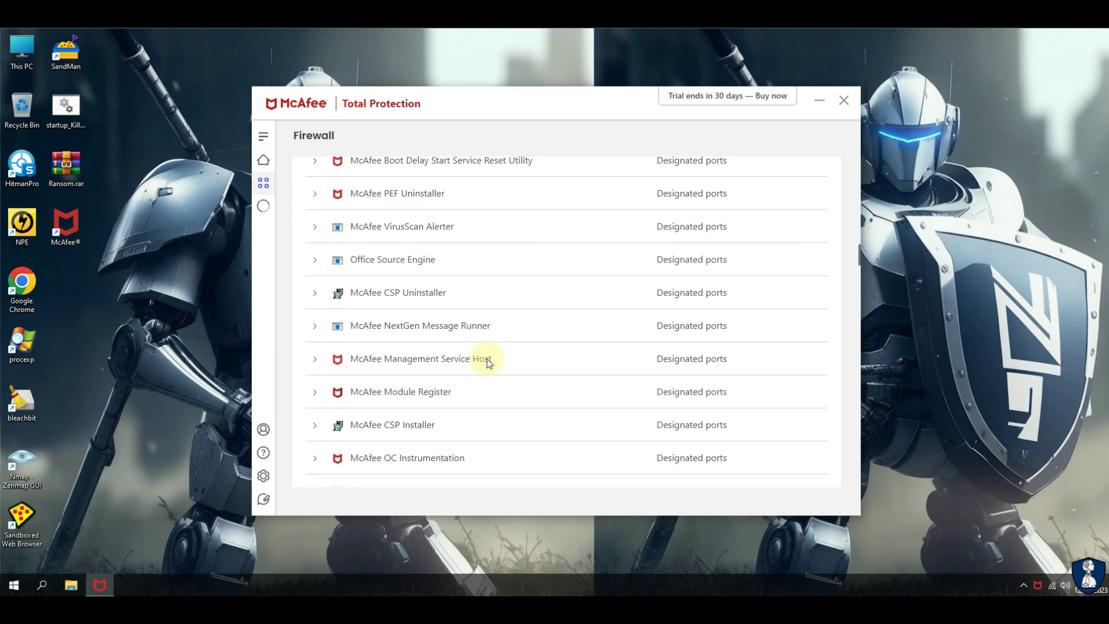
pyautogui.scroll(18, 488, 361)
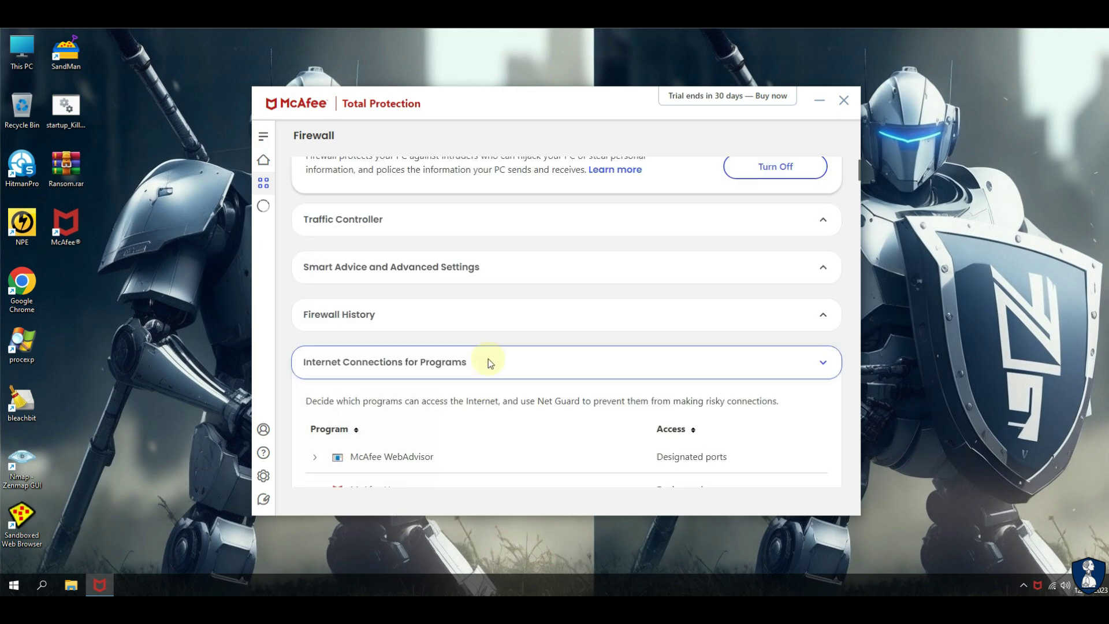
# Examine the firewall's Ports and System Services list and collapse it
pyautogui.click(548, 415)
pyautogui.scroll(-5, 496, 357)
pyautogui.scroll(-4, 495, 358)
pyautogui.scroll(15, 495, 357)
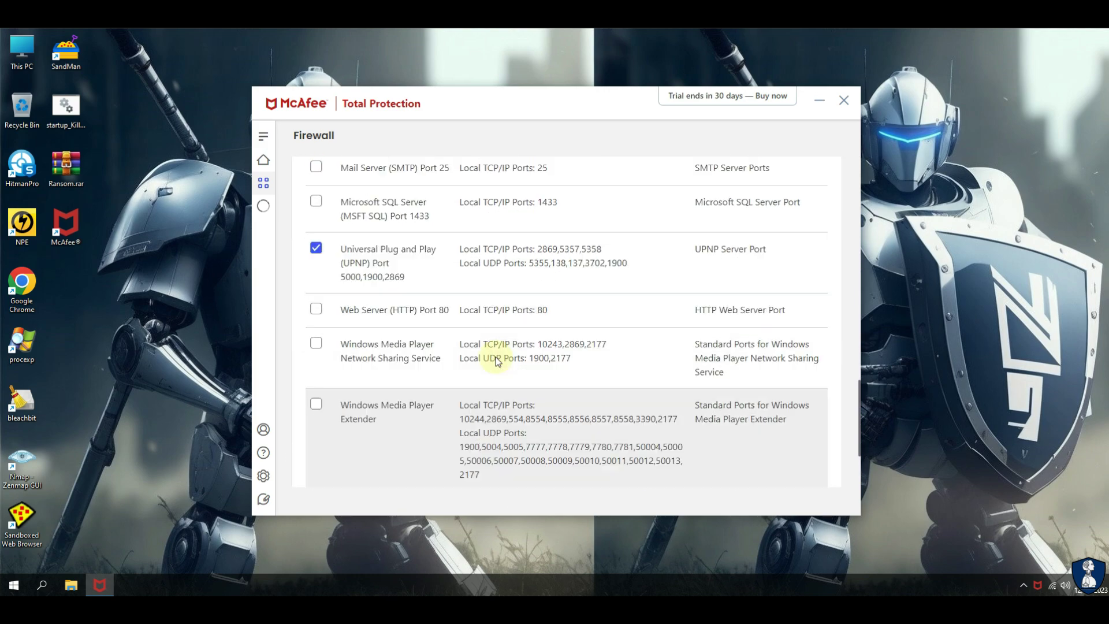
pyautogui.scroll(-3, 524, 432)
pyautogui.click(577, 339)
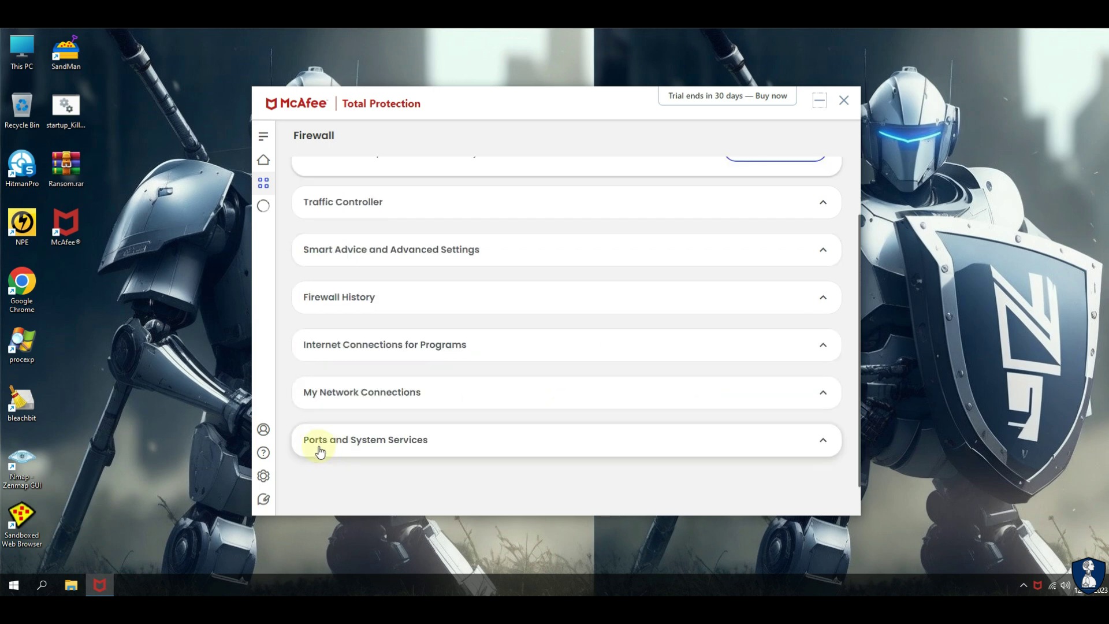
# View the Secure Apps and App Boost feature pages from My Protection
pyautogui.click(264, 182)
pyautogui.click(349, 397)
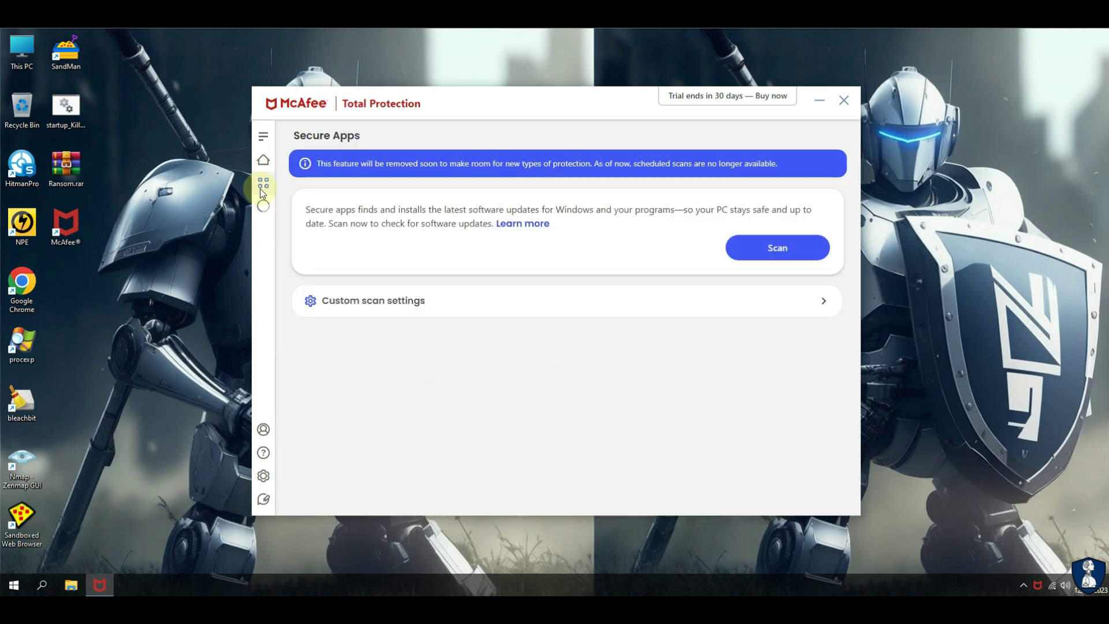
pyautogui.click(264, 191)
pyautogui.click(337, 429)
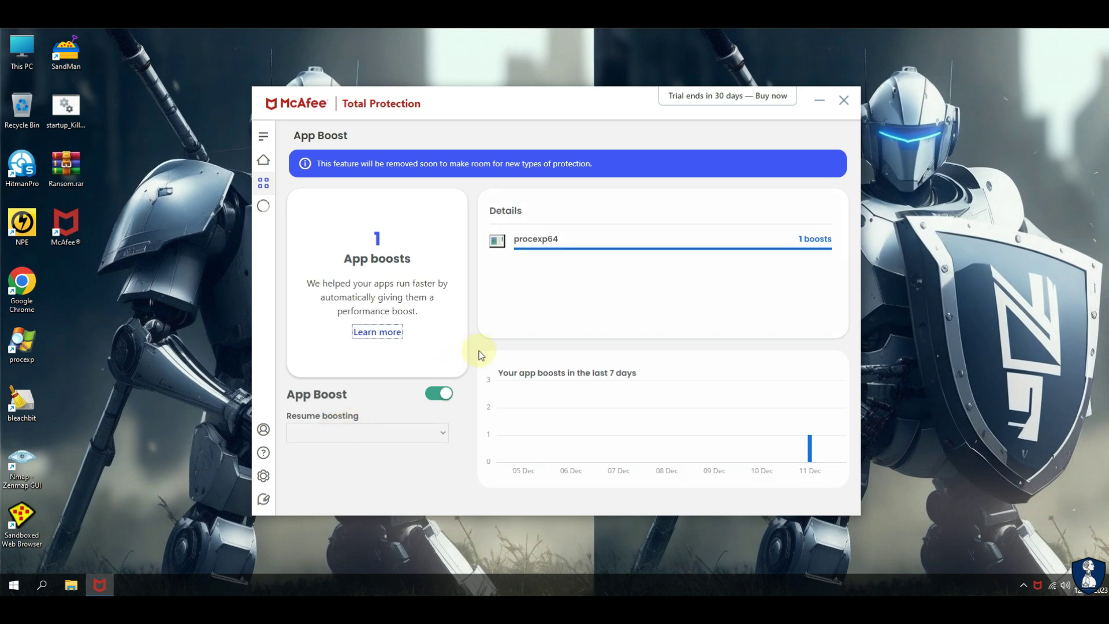
pyautogui.click(262, 182)
pyautogui.scroll(-8, 345, 346)
# Look over the Protection Score page and its FAQ, and return to Home
pyautogui.click(267, 209)
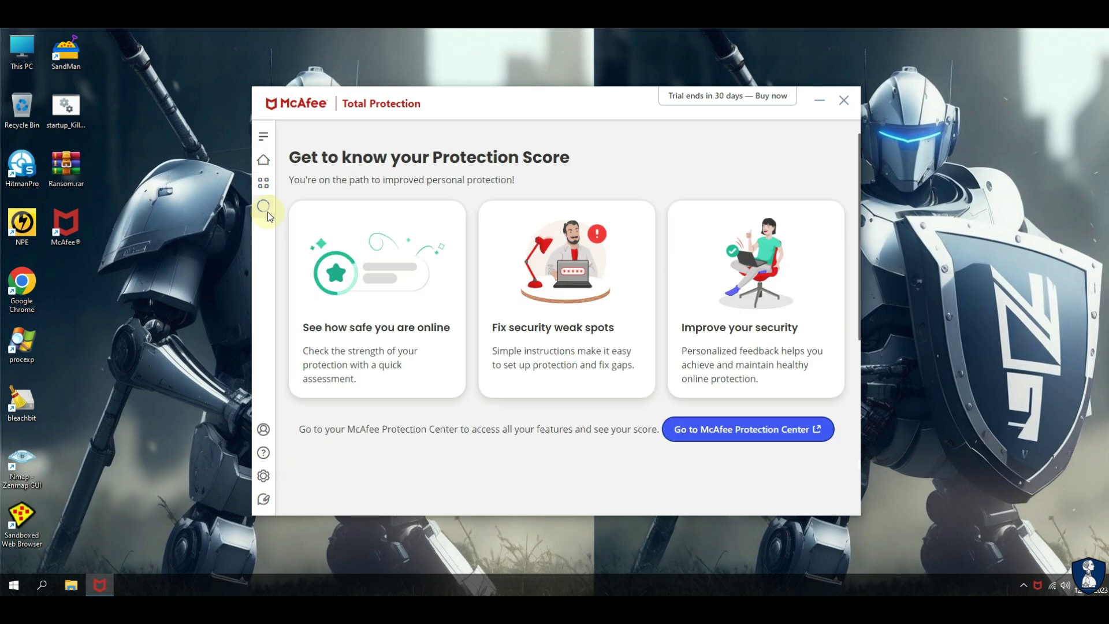
pyautogui.scroll(-3, 433, 393)
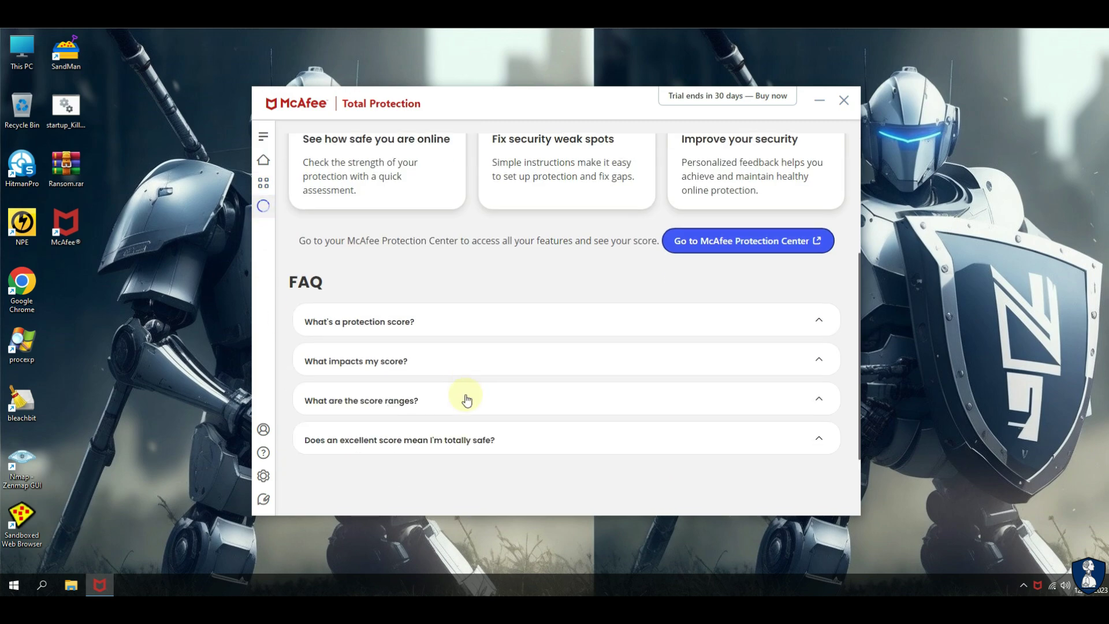
pyautogui.click(265, 138)
pyautogui.click(291, 161)
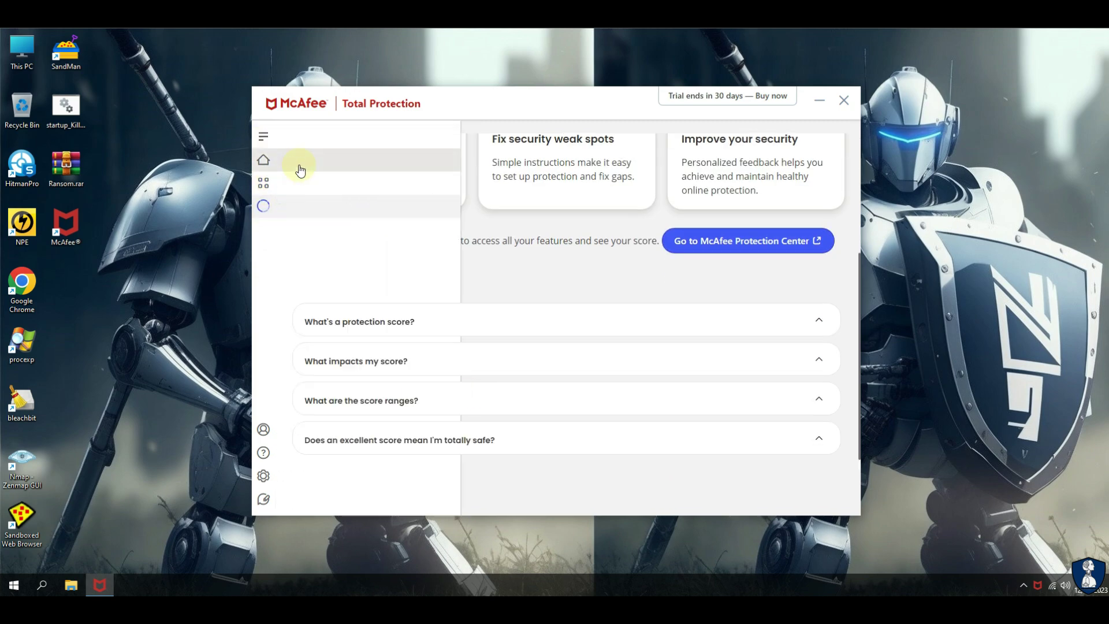
# Open the account's My Subscription page to view the subscription details
pyautogui.click(263, 139)
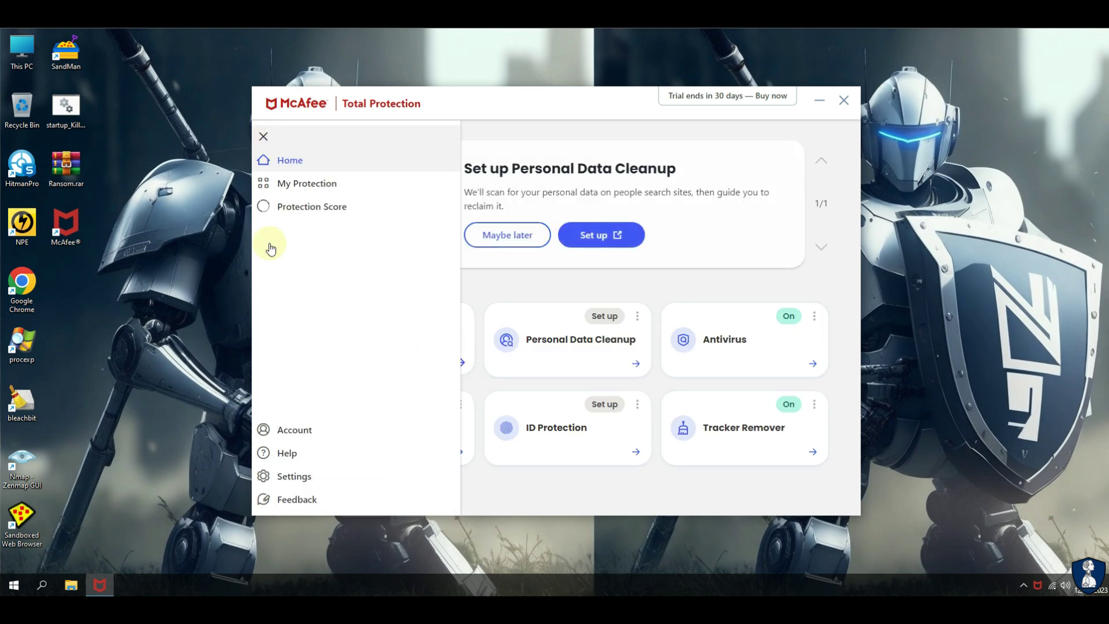
pyautogui.click(294, 430)
pyautogui.click(397, 192)
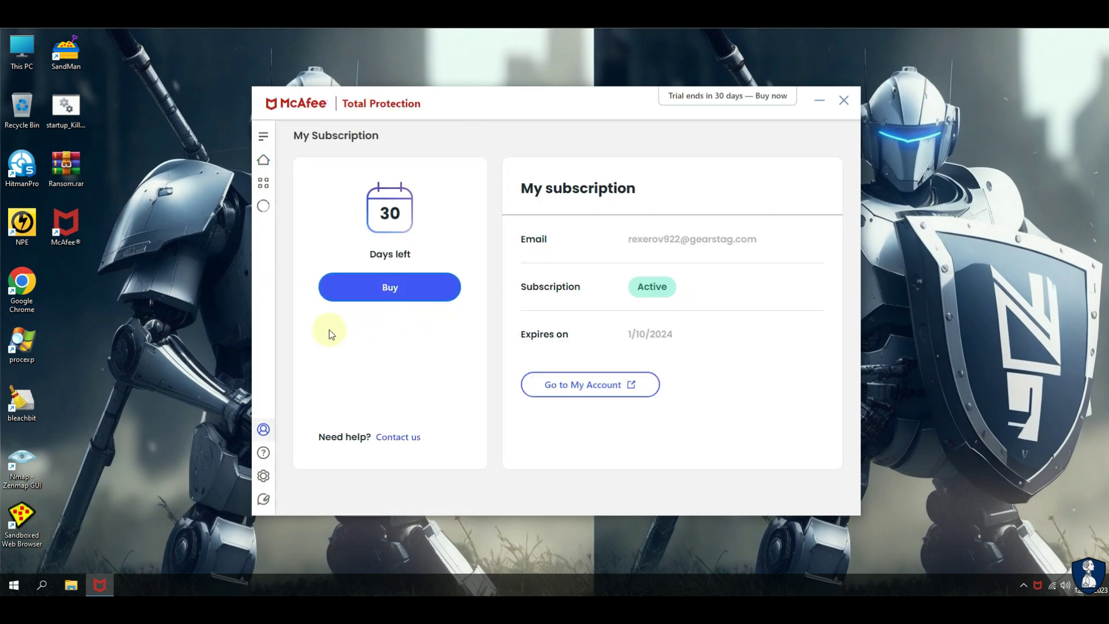
# Review the General Settings page, including Informational Alerts, Protection Alerts, Access Protection and Startup Settings
pyautogui.click(262, 475)
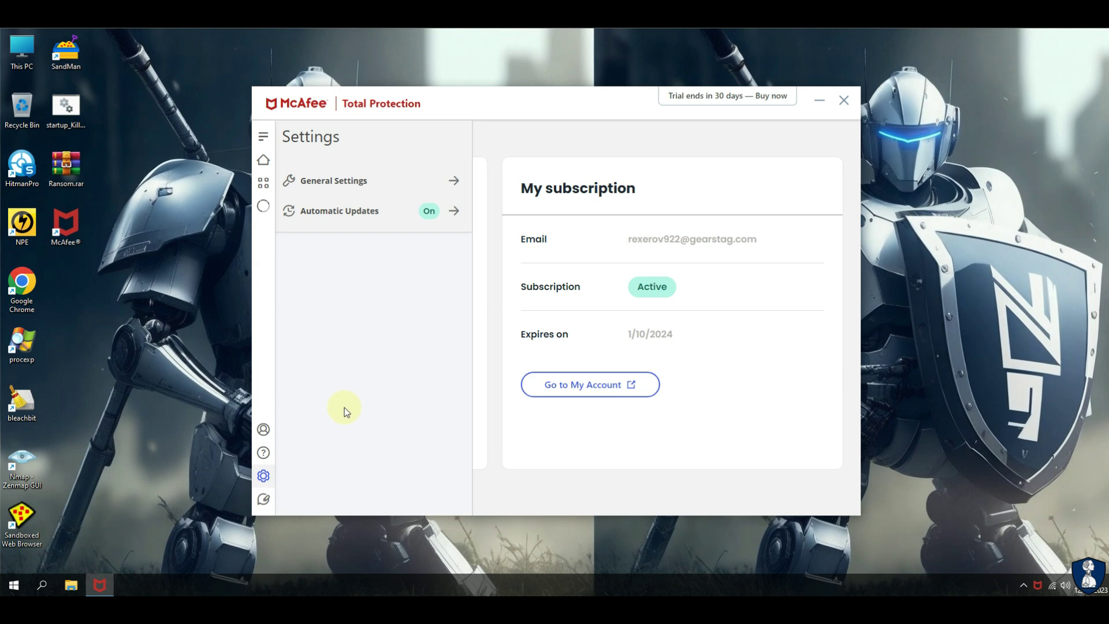
pyautogui.click(363, 183)
pyautogui.click(498, 265)
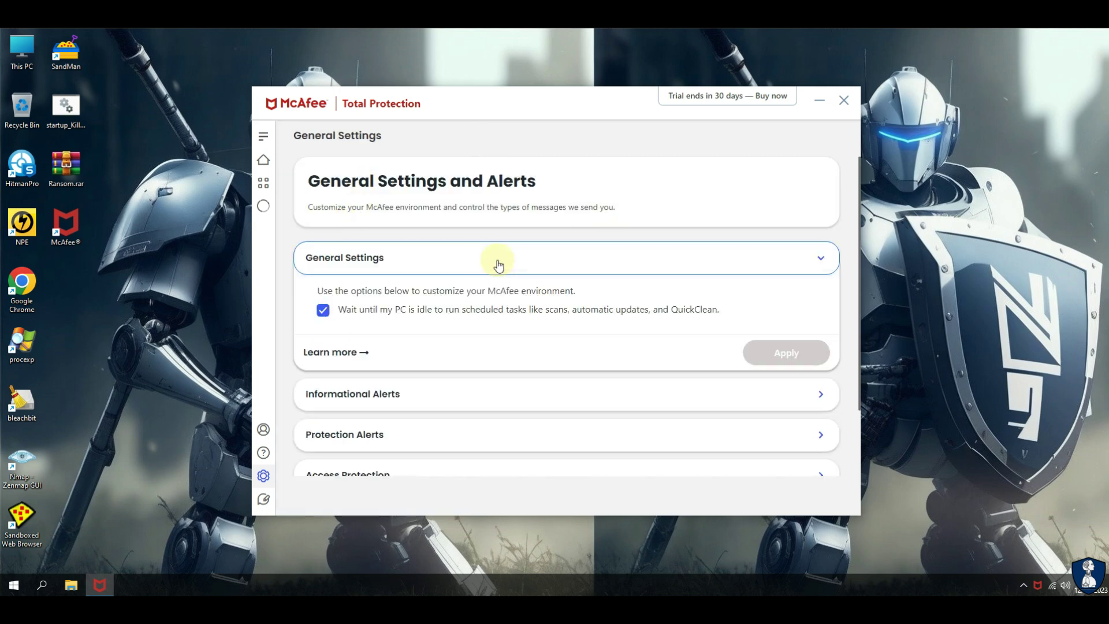
pyautogui.click(473, 310)
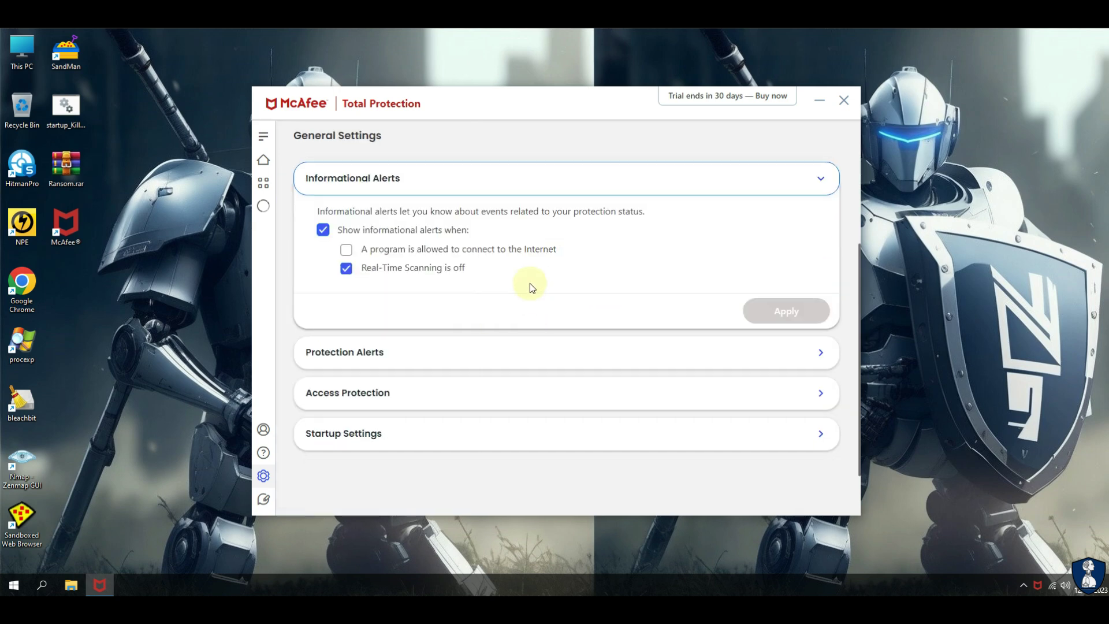
pyautogui.click(514, 360)
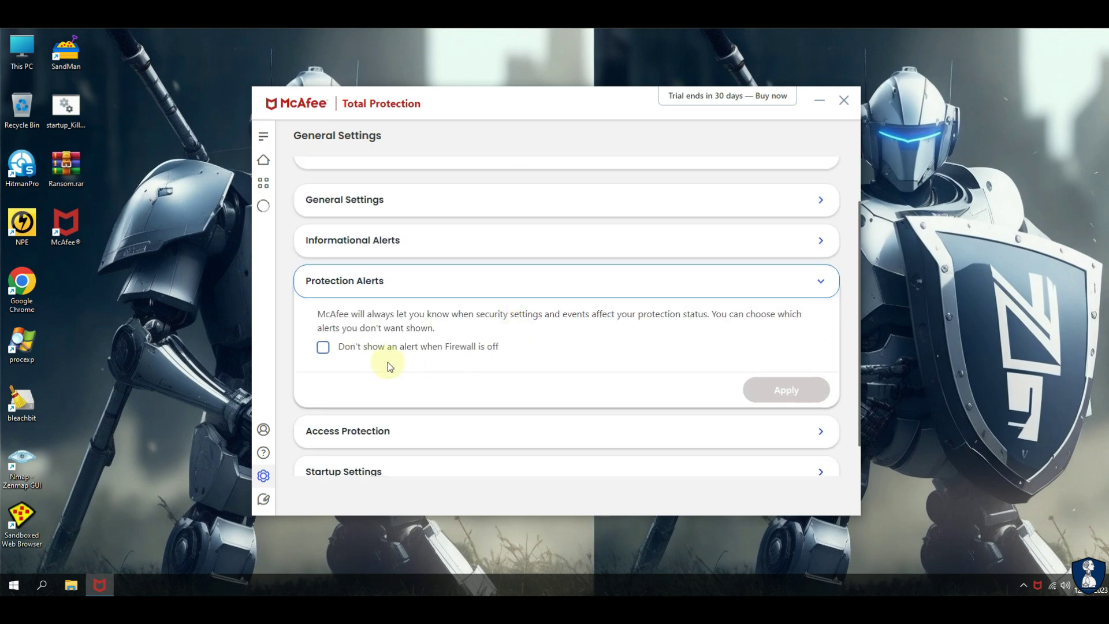
pyautogui.click(438, 391)
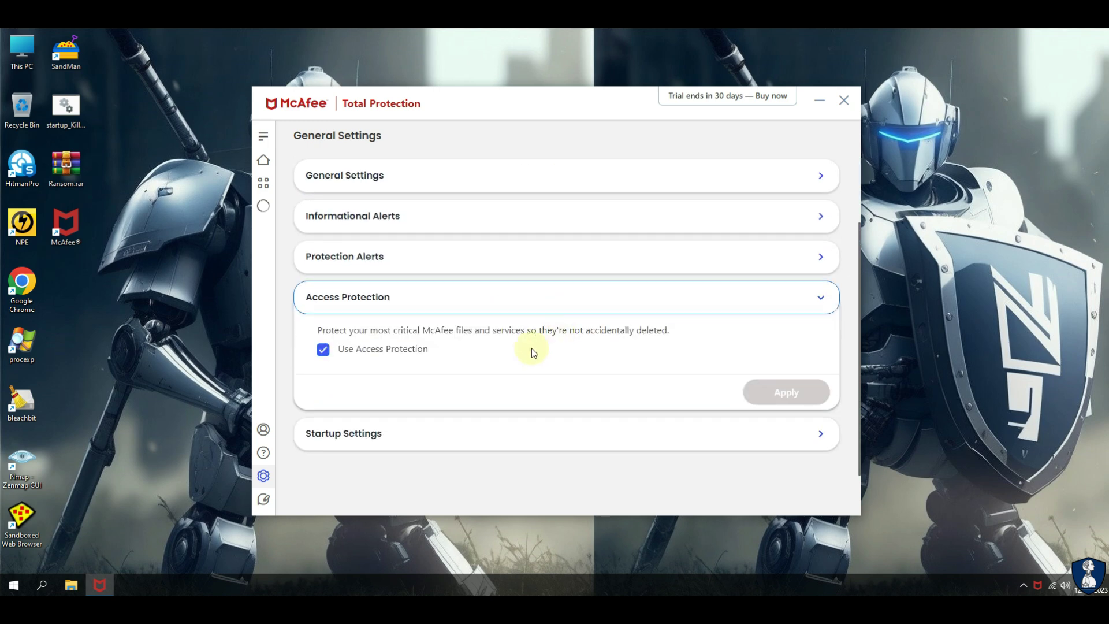
pyautogui.click(467, 442)
pyautogui.scroll(2, 490, 363)
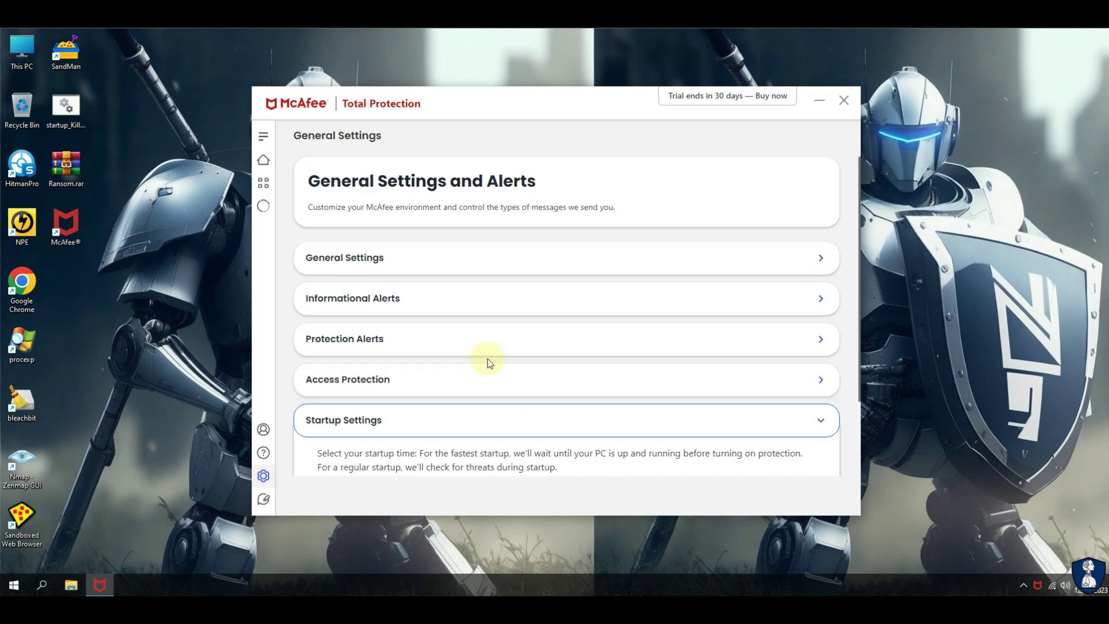
# Open the Automatic Updates settings to view the update delivery options
pyautogui.click(263, 476)
pyautogui.click(323, 209)
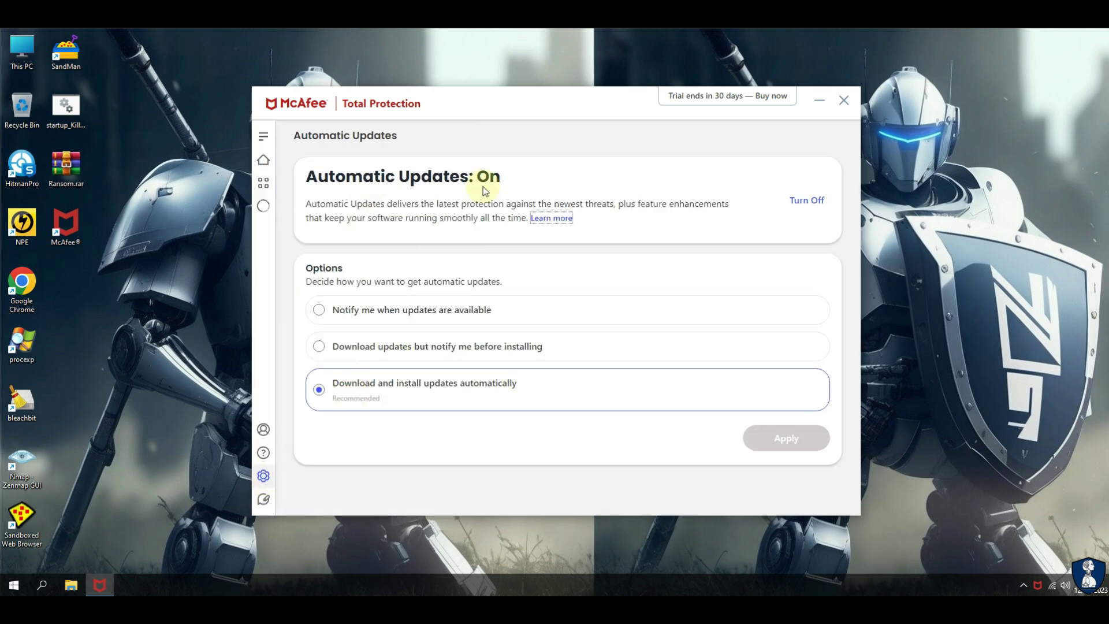
# Look over the settings list, the Automatic Updates page and the feedback form, and return to Home
pyautogui.click(267, 167)
pyautogui.click(265, 473)
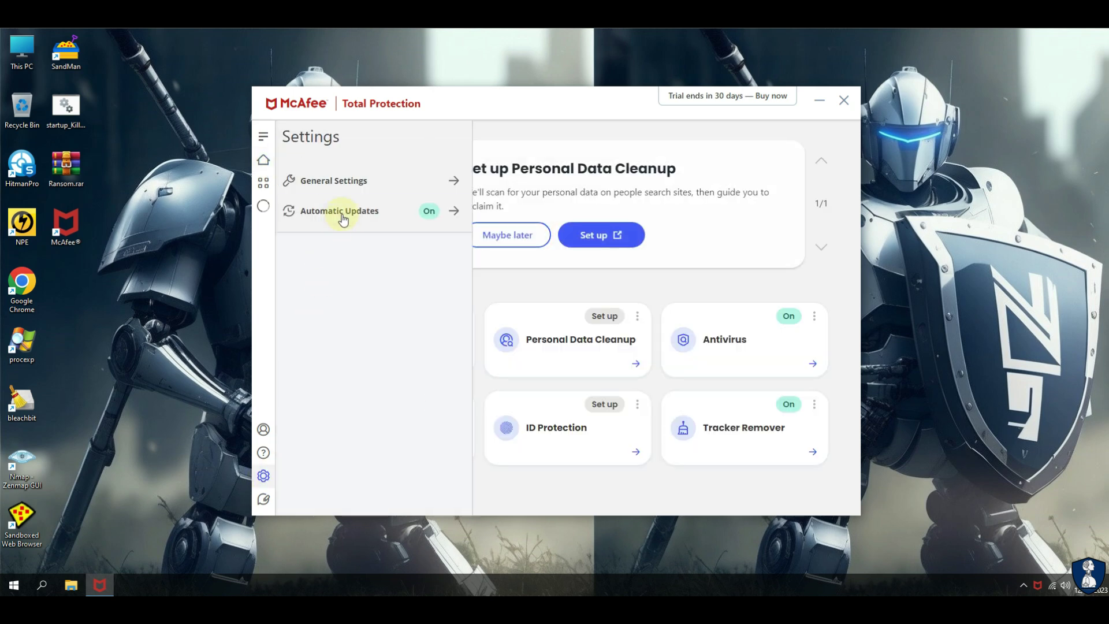
pyautogui.click(343, 211)
pyautogui.click(264, 499)
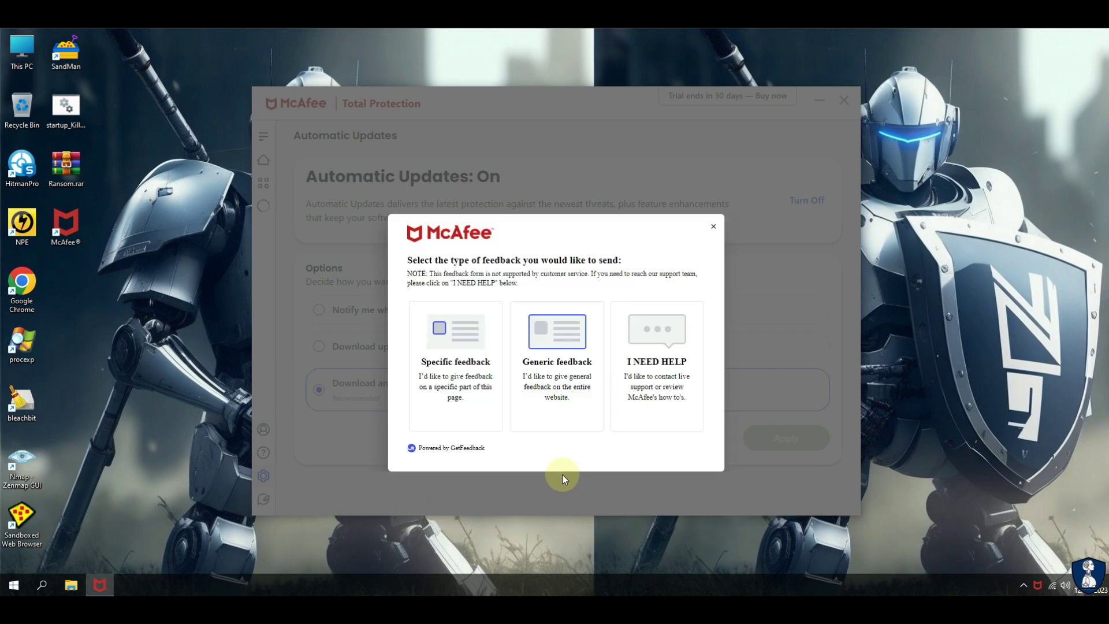
pyautogui.press('Escape')
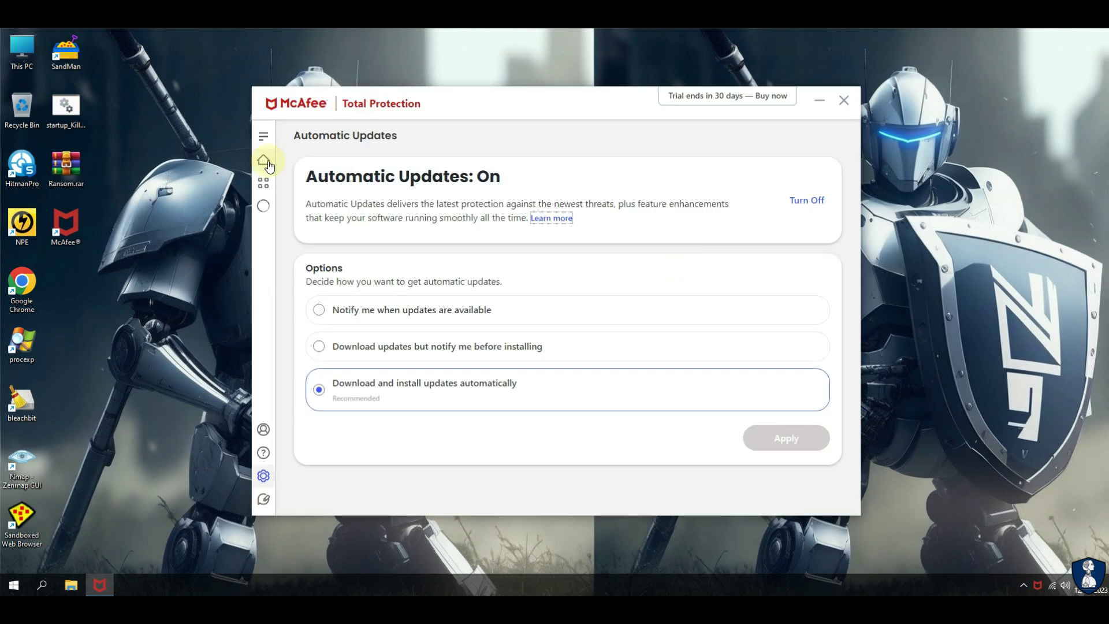
pyautogui.click(269, 166)
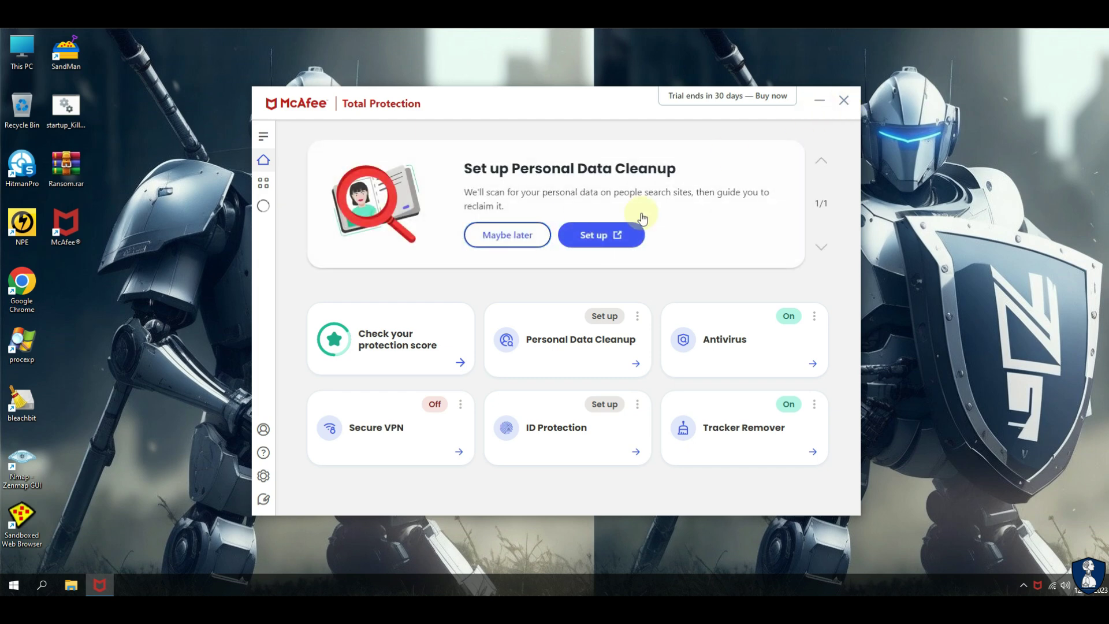
# Check for McAfee updates from the system tray icon and dismiss the Personal Data Cleanup suggestion on Home
pyautogui.click(844, 100)
pyautogui.rightClick(1037, 585)
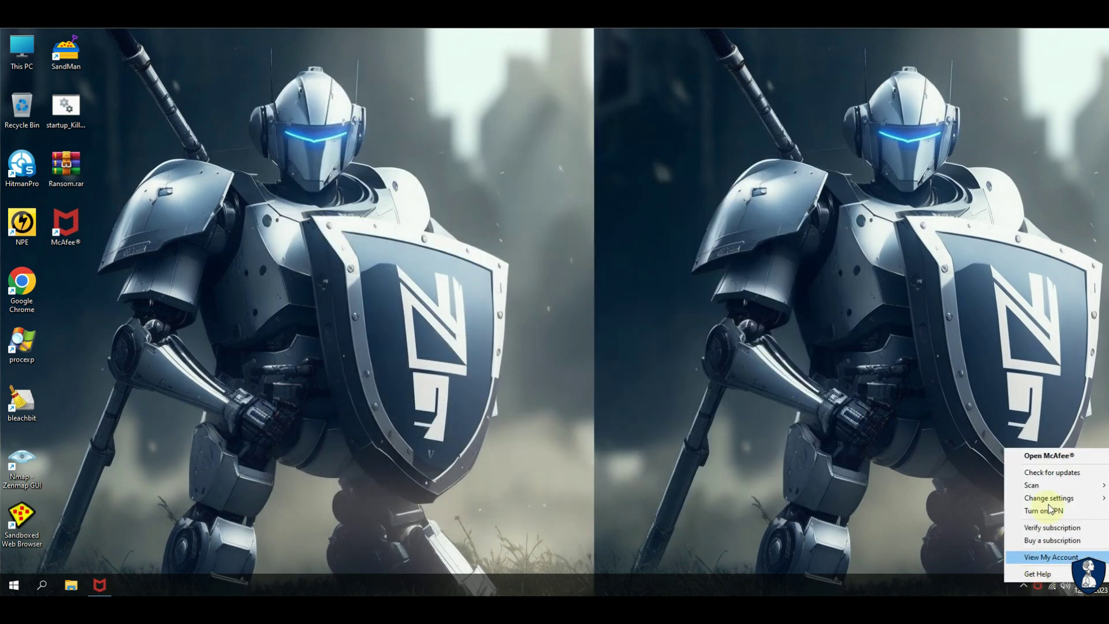
pyautogui.moveTo(1063, 500)
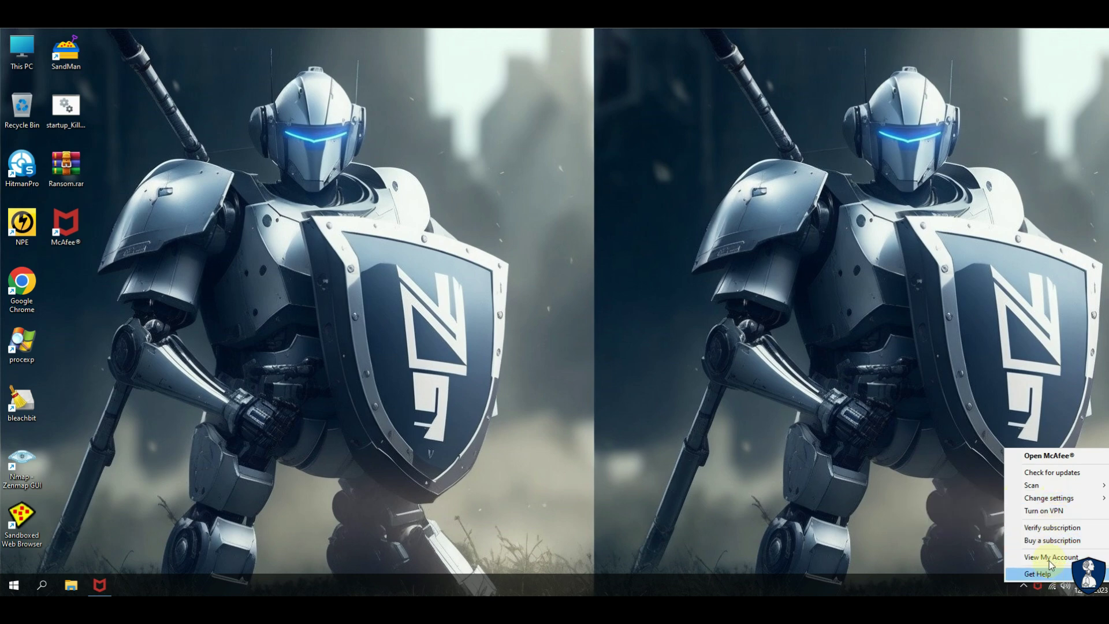
pyautogui.click(1057, 472)
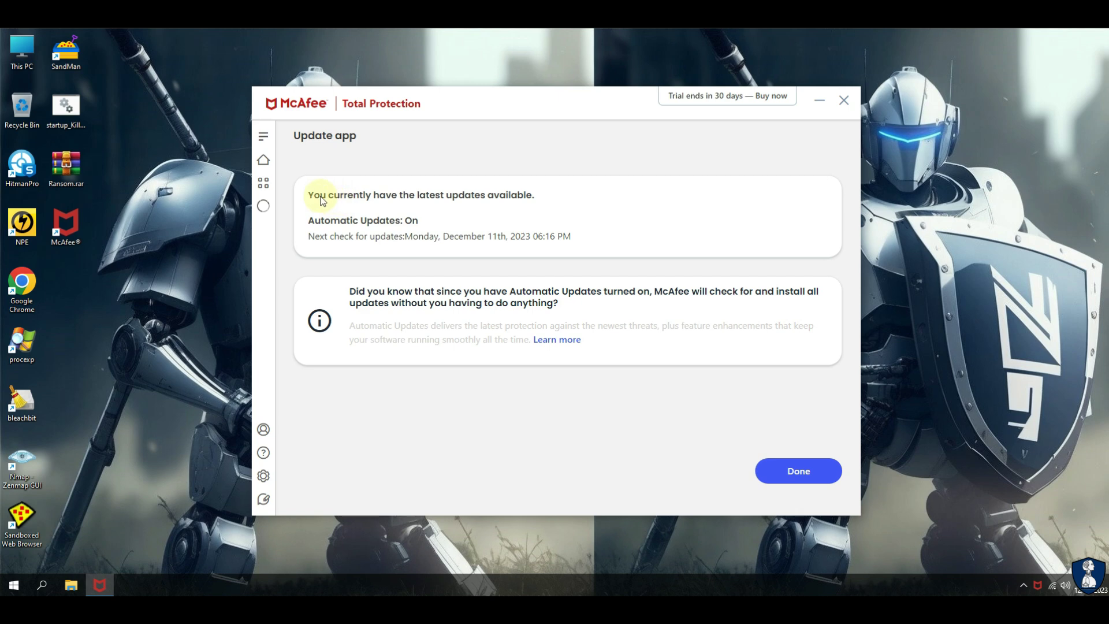
pyautogui.click(801, 479)
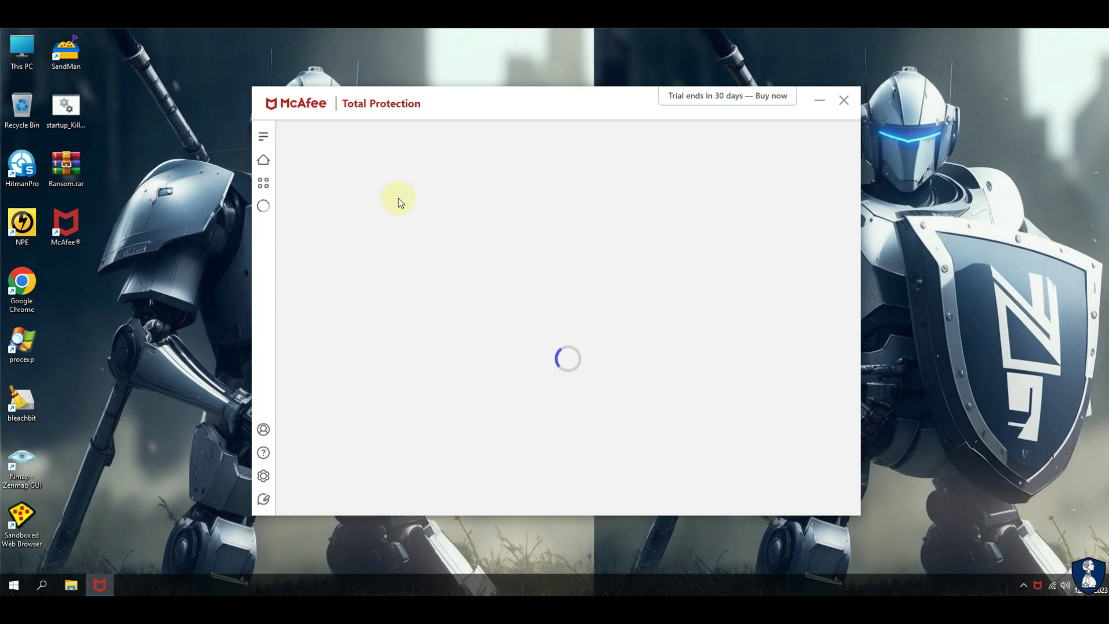
pyautogui.click(479, 243)
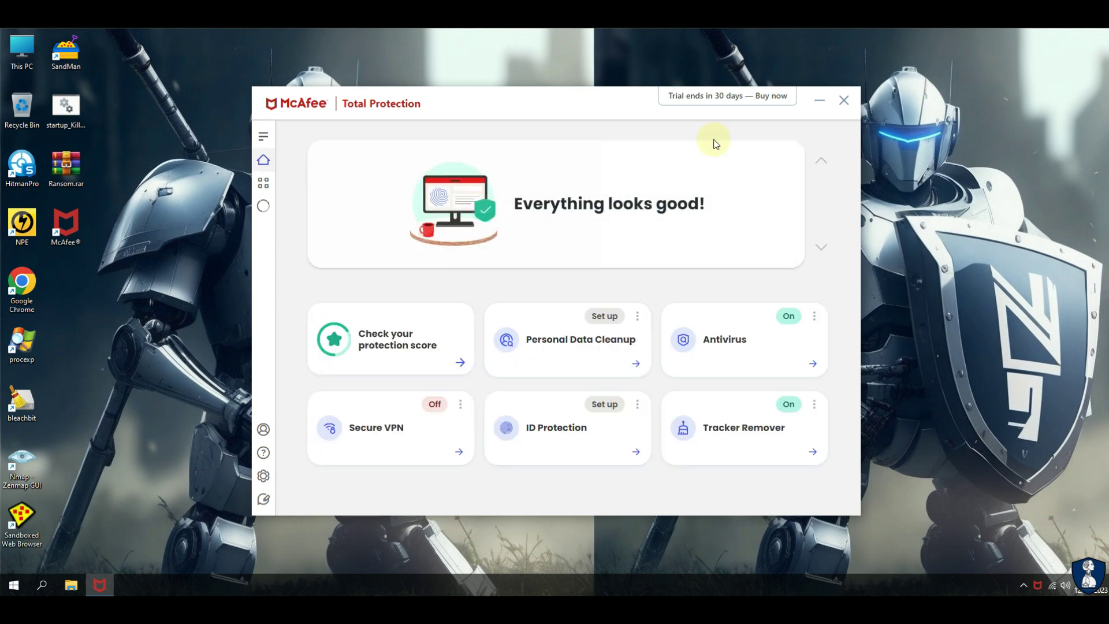
# Turn off Real-Time Scanning starting from the McAfee system tray icon, and return to Home
pyautogui.rightClick(1037, 587)
pyautogui.moveTo(1048, 496)
pyautogui.click(952, 499)
pyautogui.click(788, 197)
pyautogui.click(426, 316)
pyautogui.click(435, 473)
pyautogui.click(607, 348)
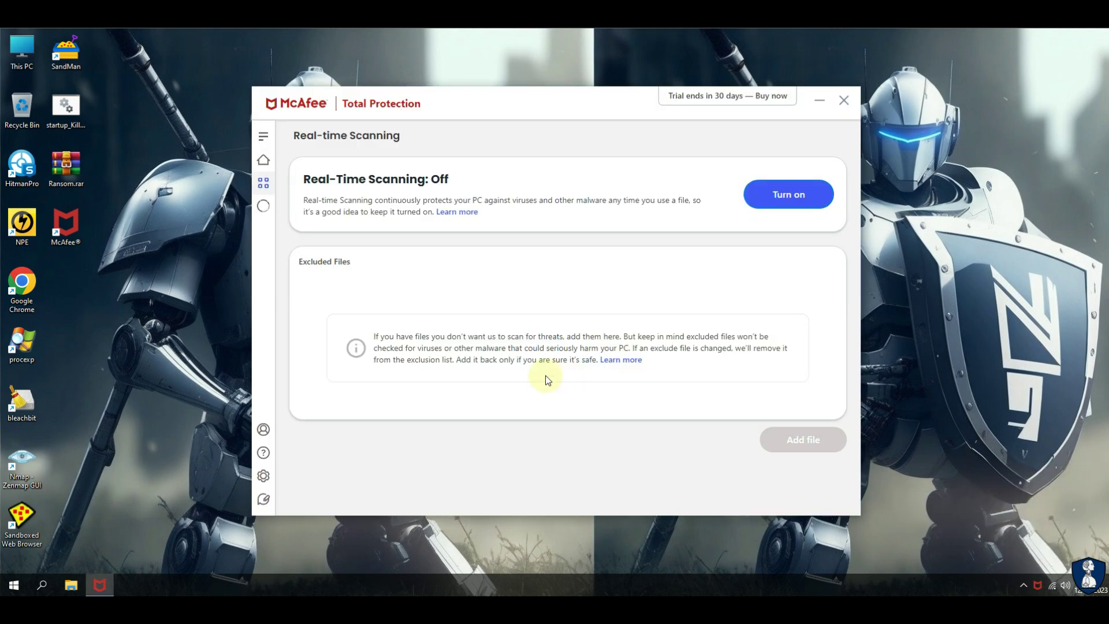
pyautogui.click(263, 162)
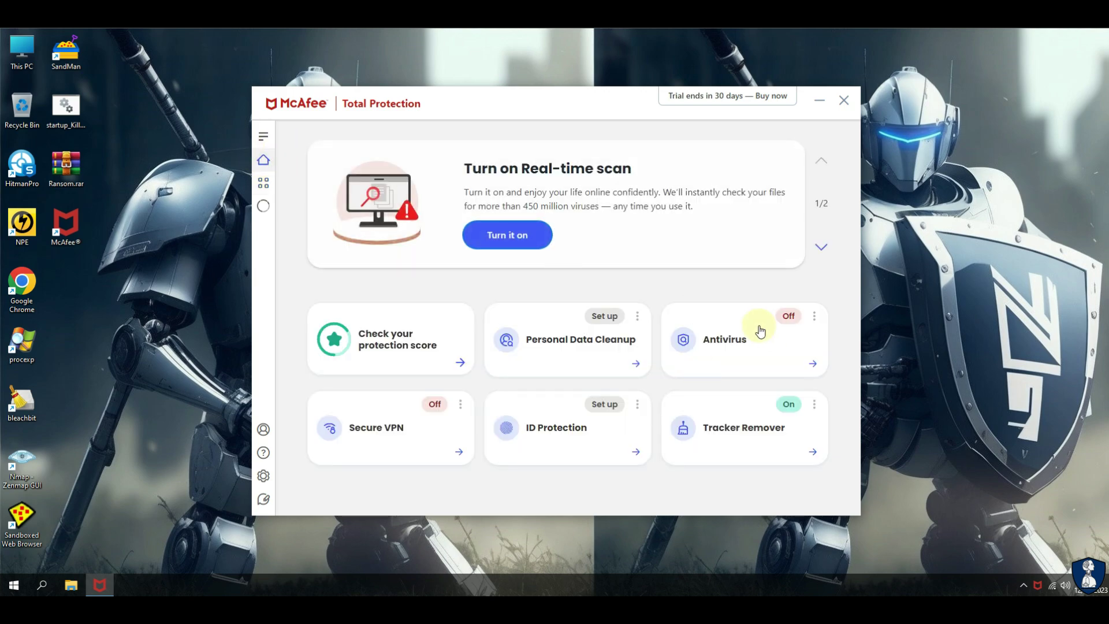
# Minimize McAfee and extract the Ransom.rar archive onto the desktop
pyautogui.click(821, 105)
pyautogui.rightClick(63, 167)
pyautogui.click(157, 229)
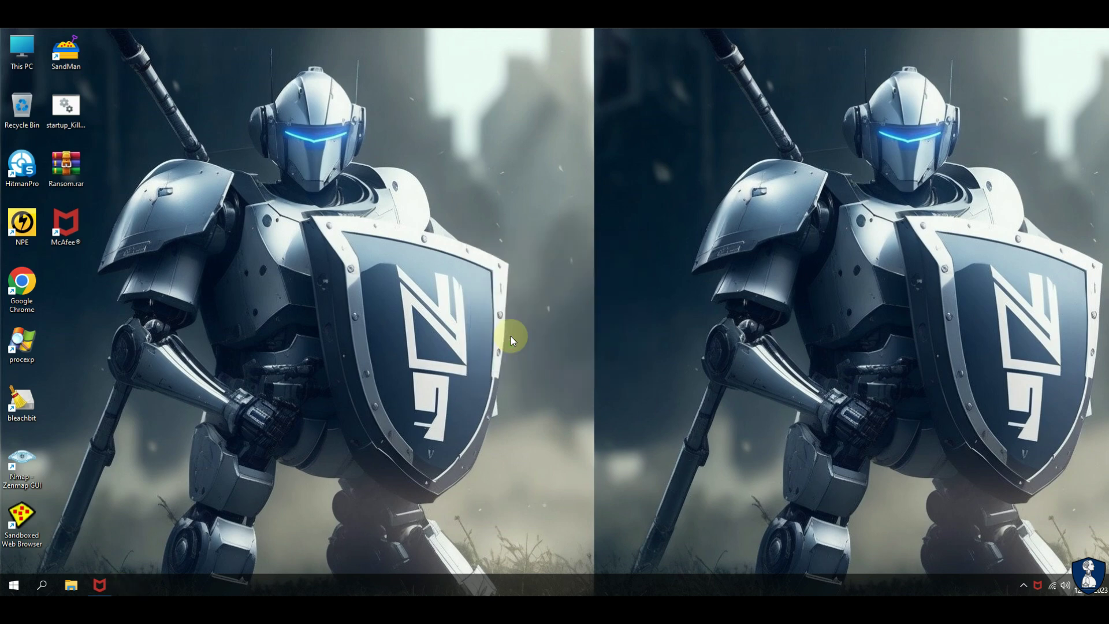
pyautogui.moveTo(71, 331); pyautogui.dragTo(71, 331)
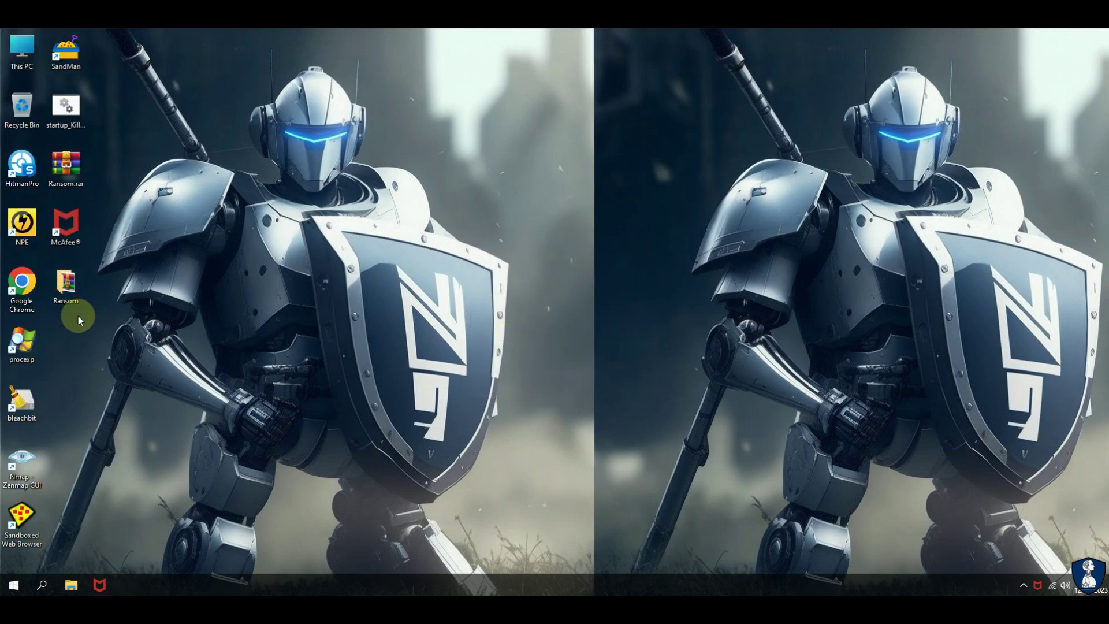
# Extract all archives in the desktop Ransom folder in place, entering the archive password
pyautogui.doubleClick(78, 316)
pyautogui.moveTo(363, 371); pyautogui.dragTo(371, 407)
pyautogui.hotkey('ctrl', 'a')
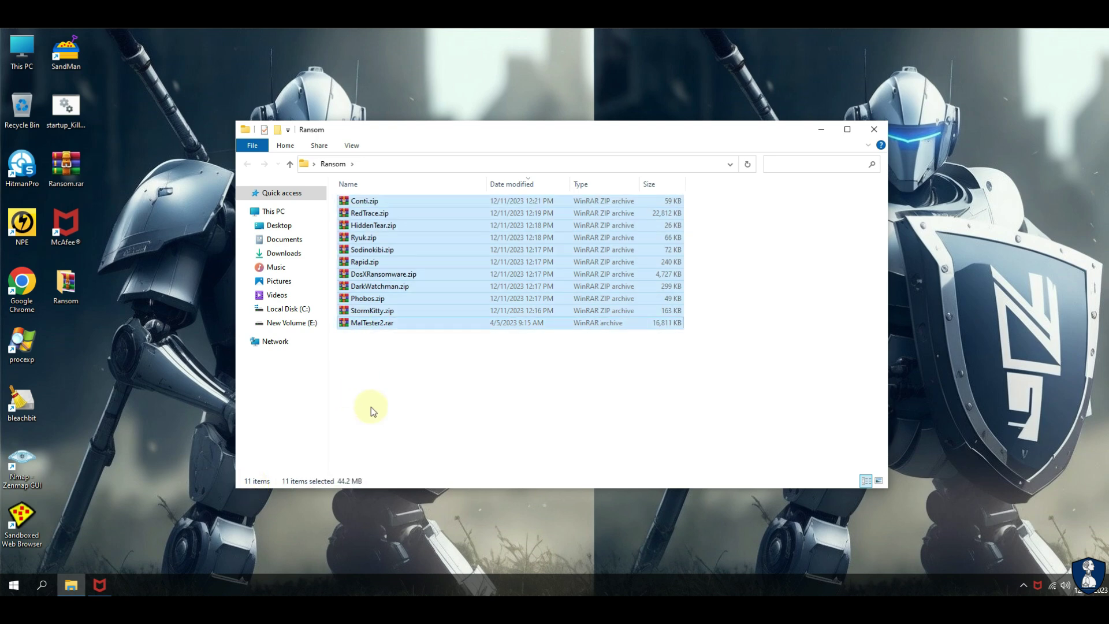
pyautogui.rightClick(388, 327)
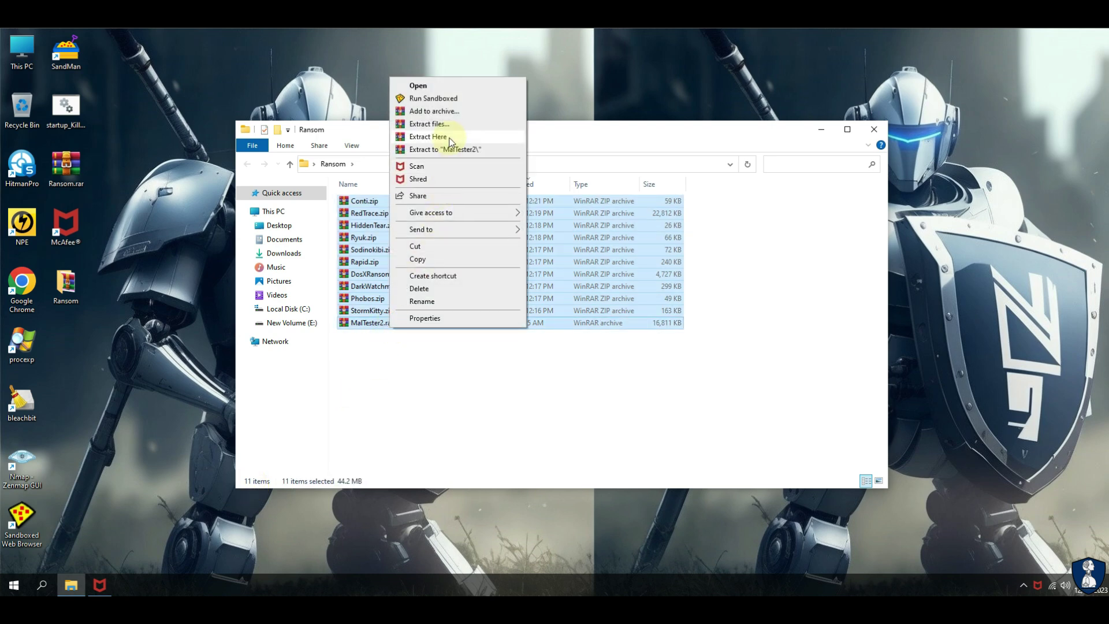
pyautogui.click(430, 137)
pyautogui.write('infected')
pyautogui.press('Return')
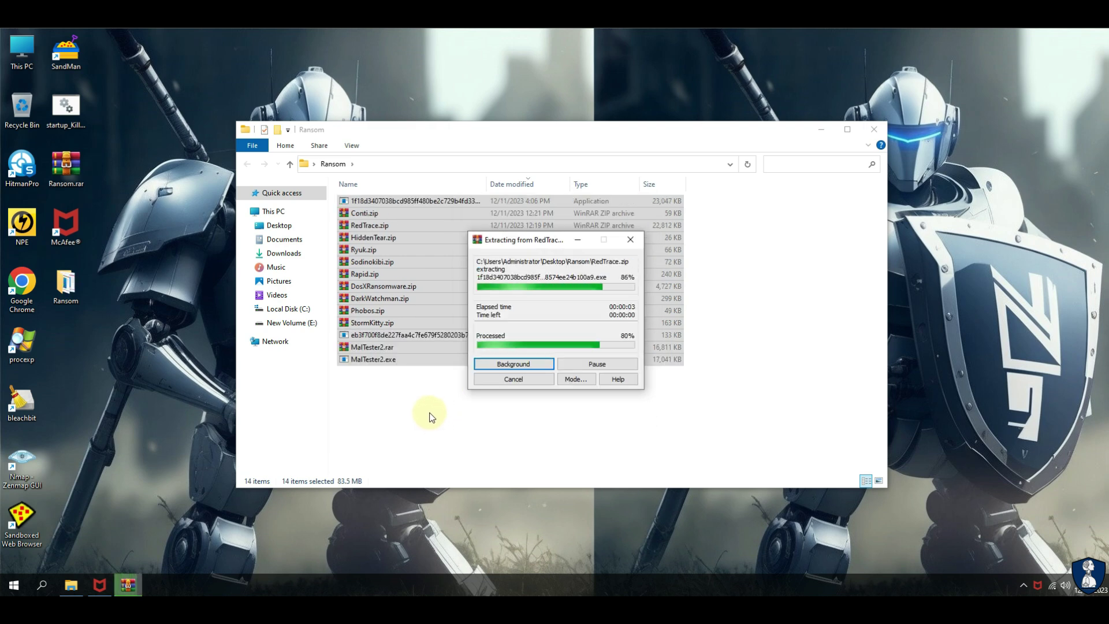
pyautogui.click(428, 408)
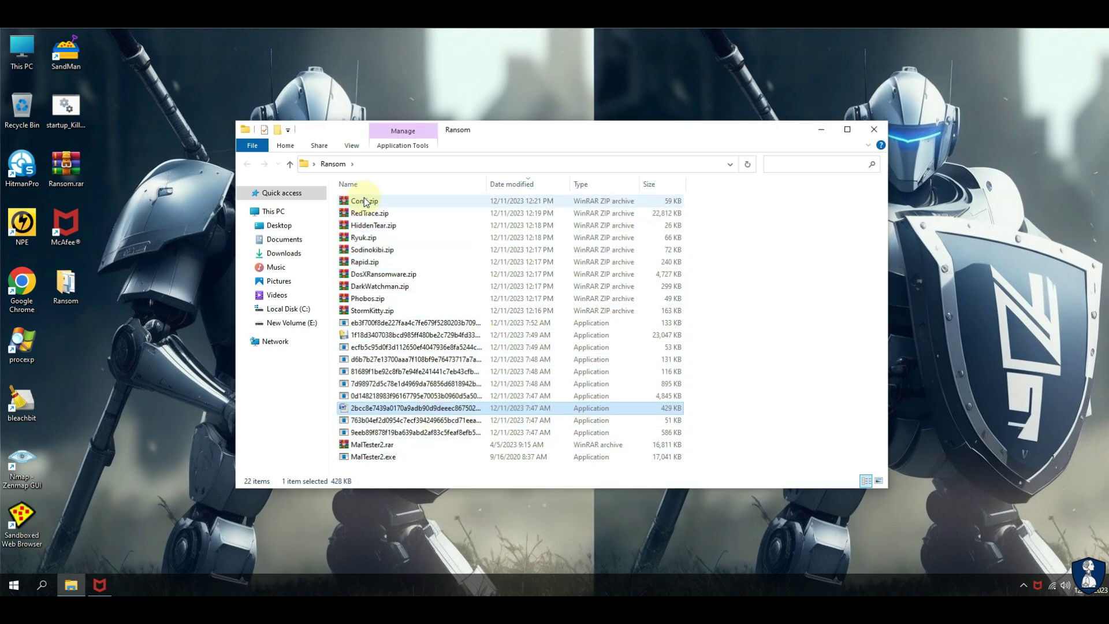
# Sort the Ransom folder by type and delete MalTester2.rar and all the ZIP archives, keeping the executables
pyautogui.click(581, 184)
pyautogui.click(372, 335)
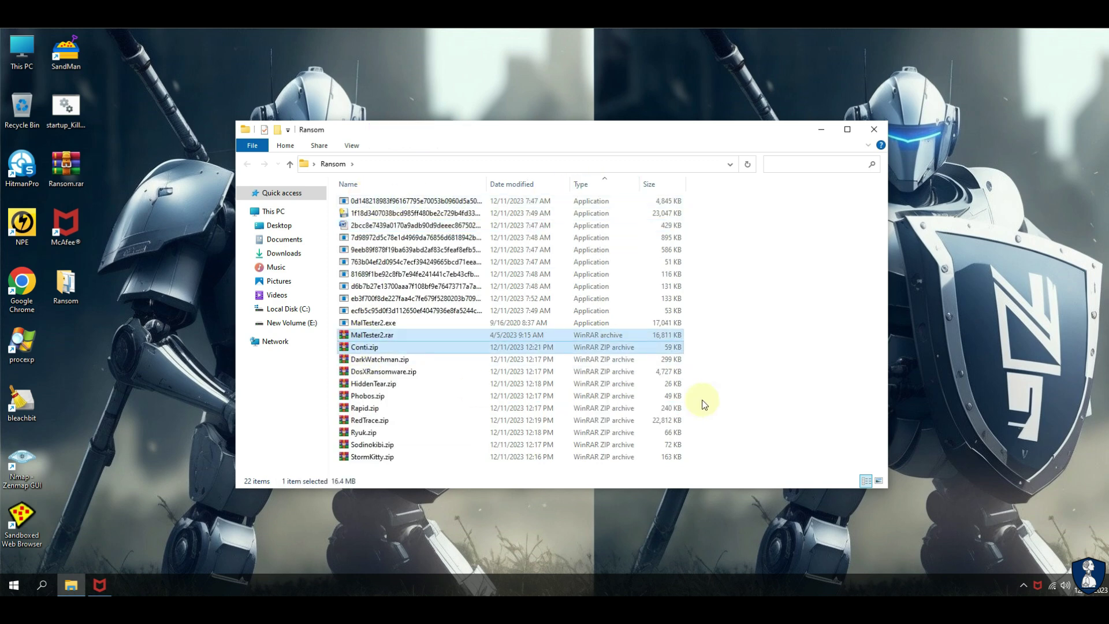
pyautogui.hotkey('shift', 'Down')
pyautogui.hotkey('shift', 'Down')
pyautogui.hotkey('shift', 'Down')
pyautogui.hotkey('shift', 'Down')
pyautogui.hotkey('shift', 'Down')
pyautogui.hotkey('shift', 'Down')
pyautogui.hotkey('shift', 'Down')
pyautogui.hotkey('shift', 'Down')
pyautogui.hotkey('shift', 'Down')
pyautogui.press('Delete')
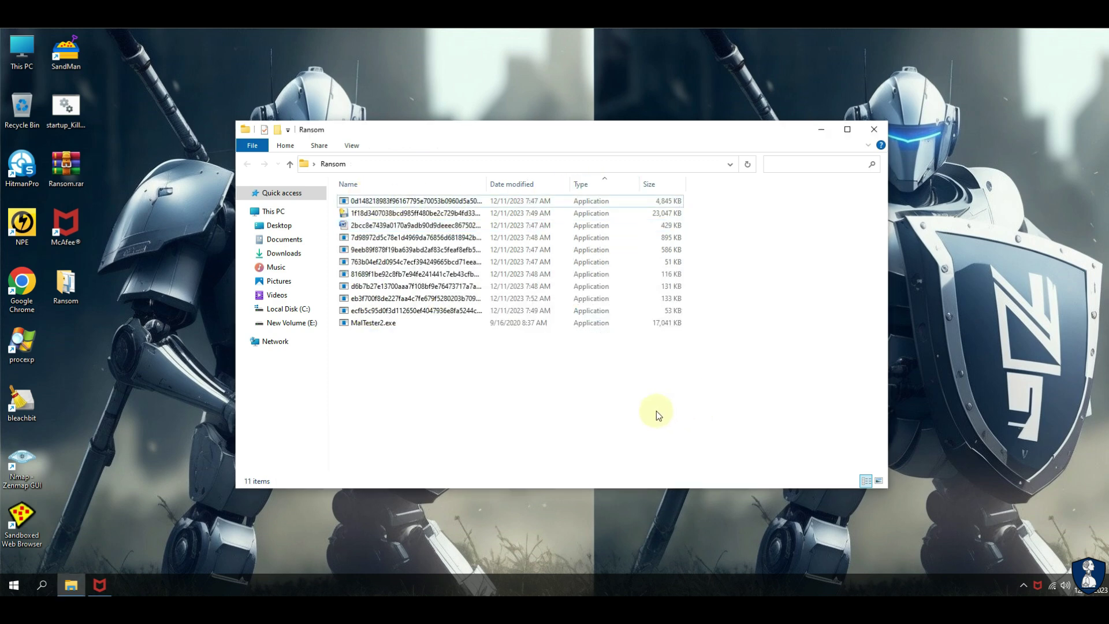
pyautogui.moveTo(378, 394); pyautogui.dragTo(411, 184)
pyautogui.click(456, 431)
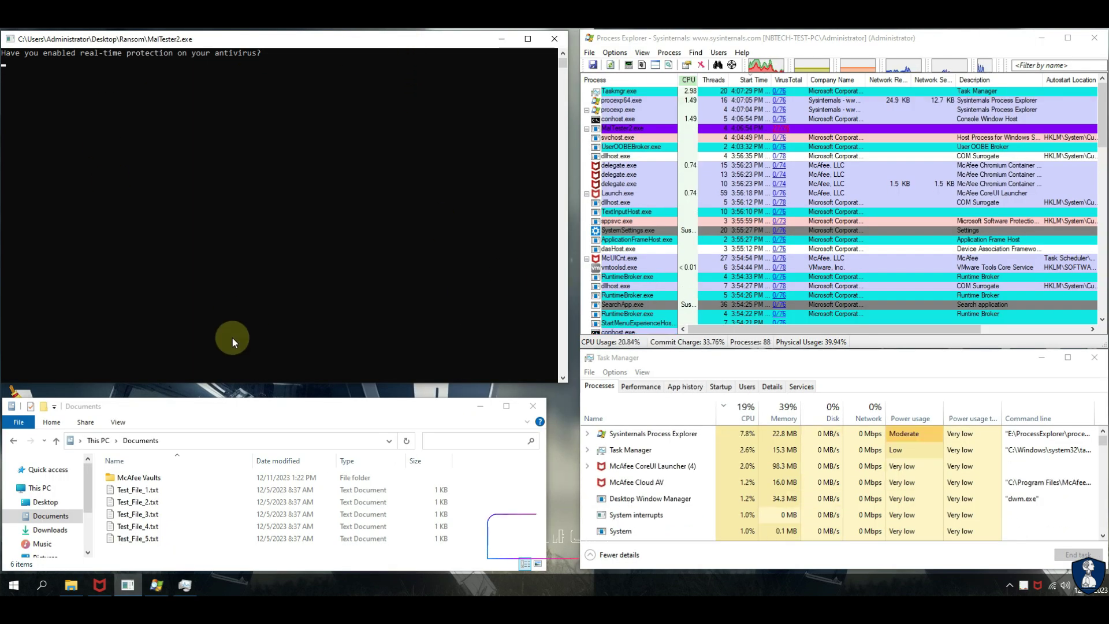
# Open Test_File_1.txt from Documents to read its text, and close it
pyautogui.doubleClick(138, 489)
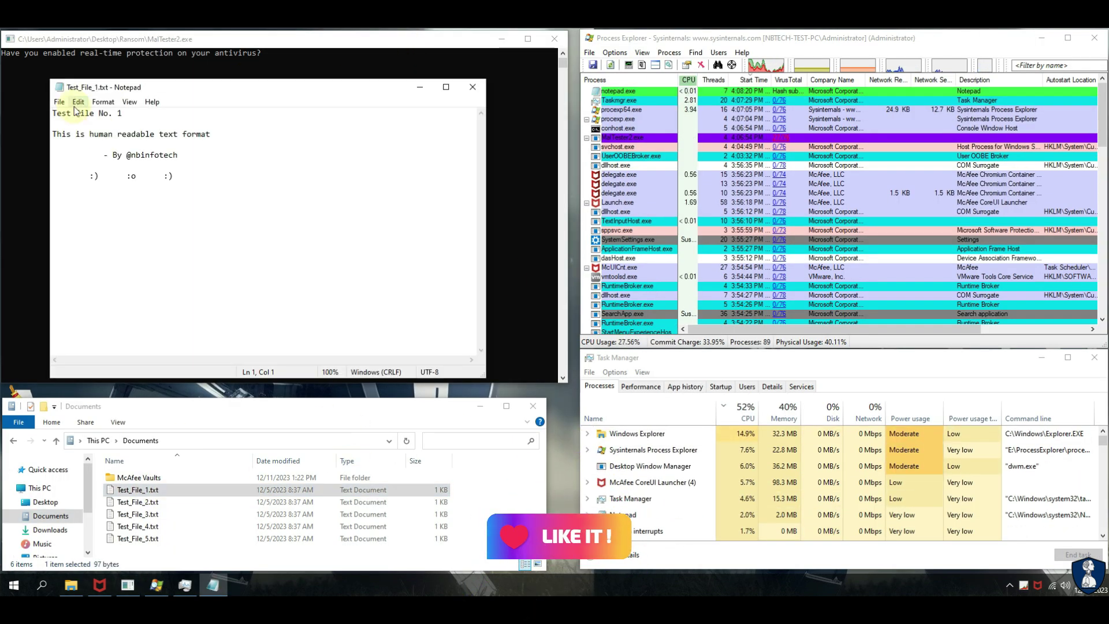
pyautogui.moveTo(53, 110); pyautogui.dragTo(460, 131)
pyautogui.click(472, 86)
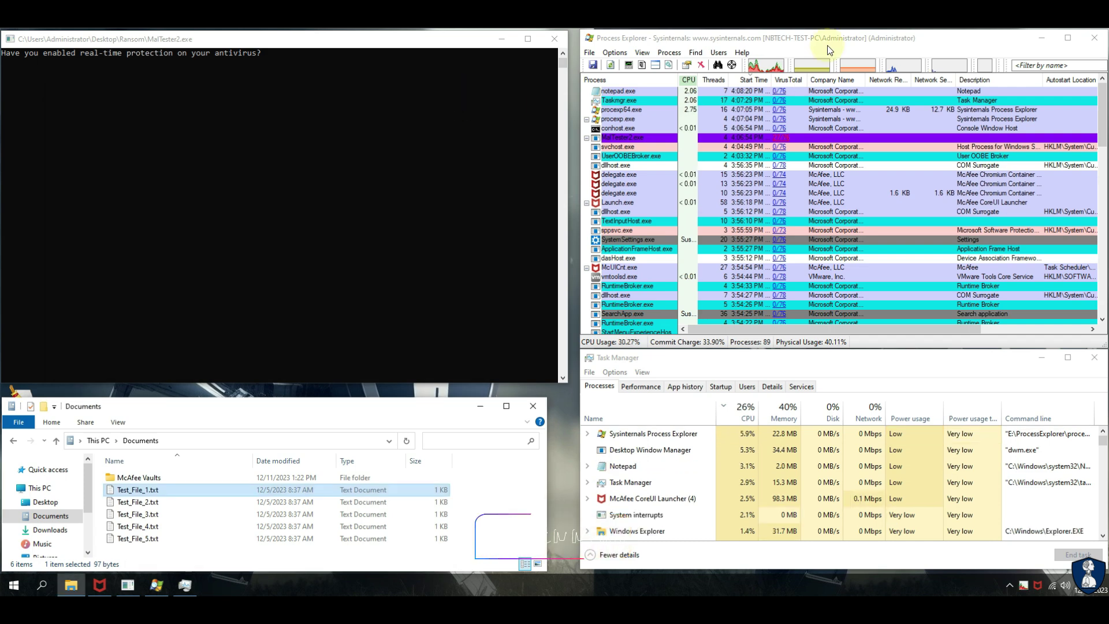
# Inspect the processes in Process Explorer by VirusTotal score and start time, and view Task Manager's startup and process lists
pyautogui.click(796, 135)
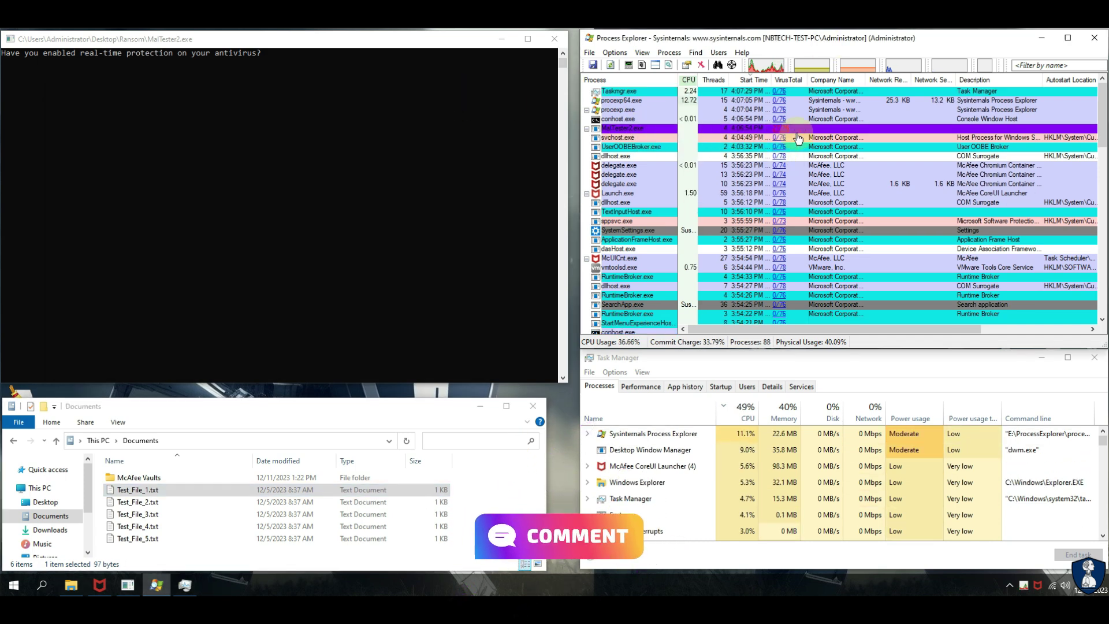
pyautogui.click(786, 81)
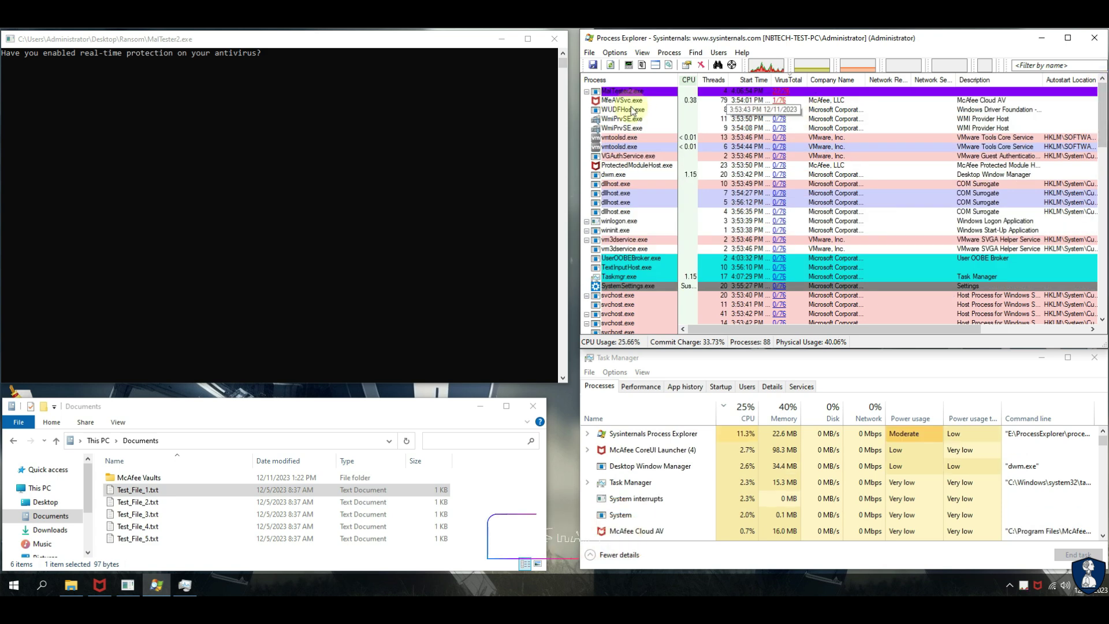
pyautogui.click(754, 80)
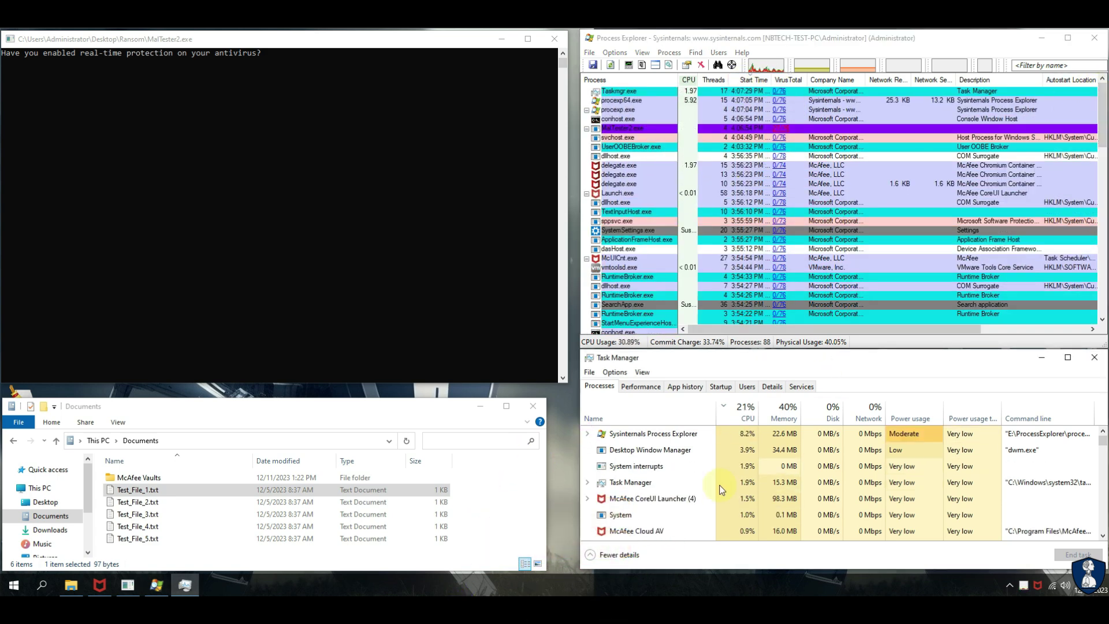
pyautogui.click(720, 386)
pyautogui.click(598, 390)
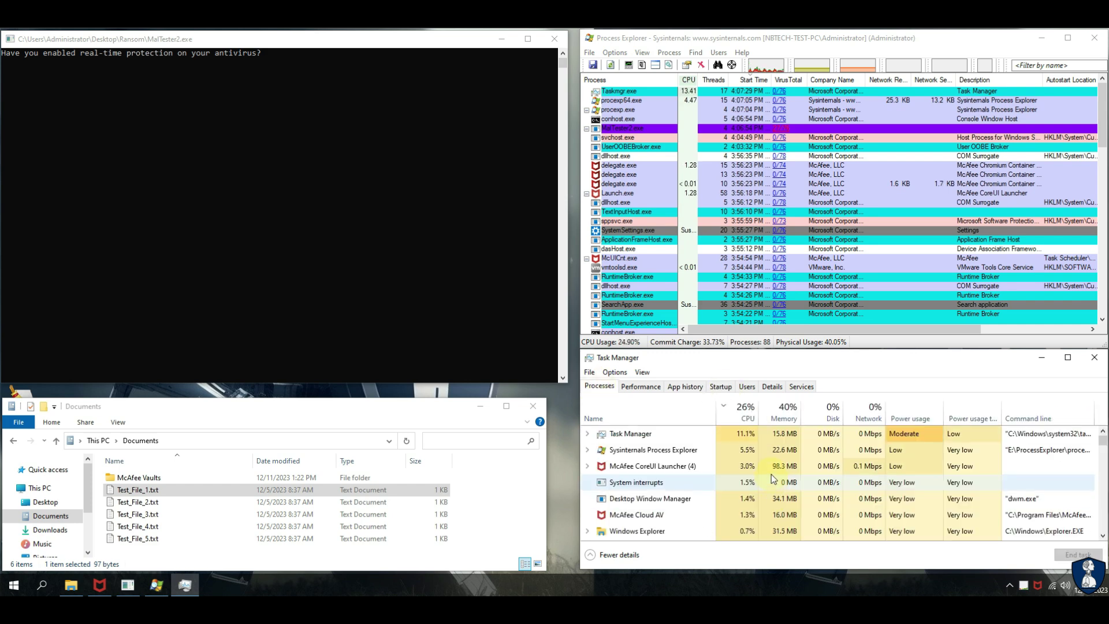
# Turn McAfee's Real-time scan back on from Home and dismiss the Personal Data Cleanup suggestion
pyautogui.click(99, 585)
pyautogui.click(526, 247)
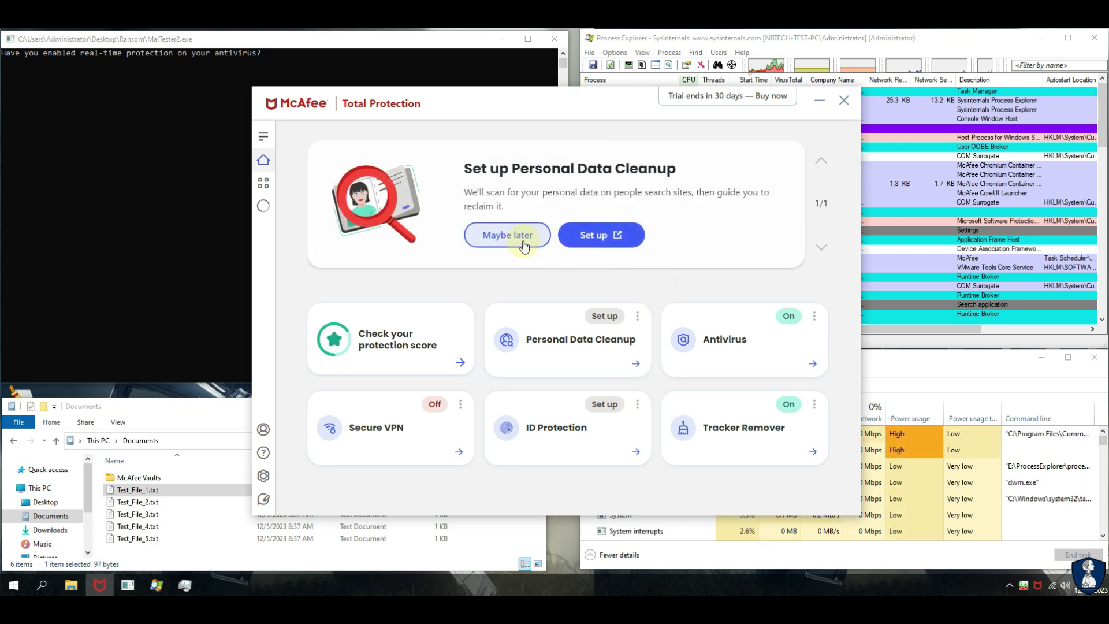
pyautogui.click(522, 241)
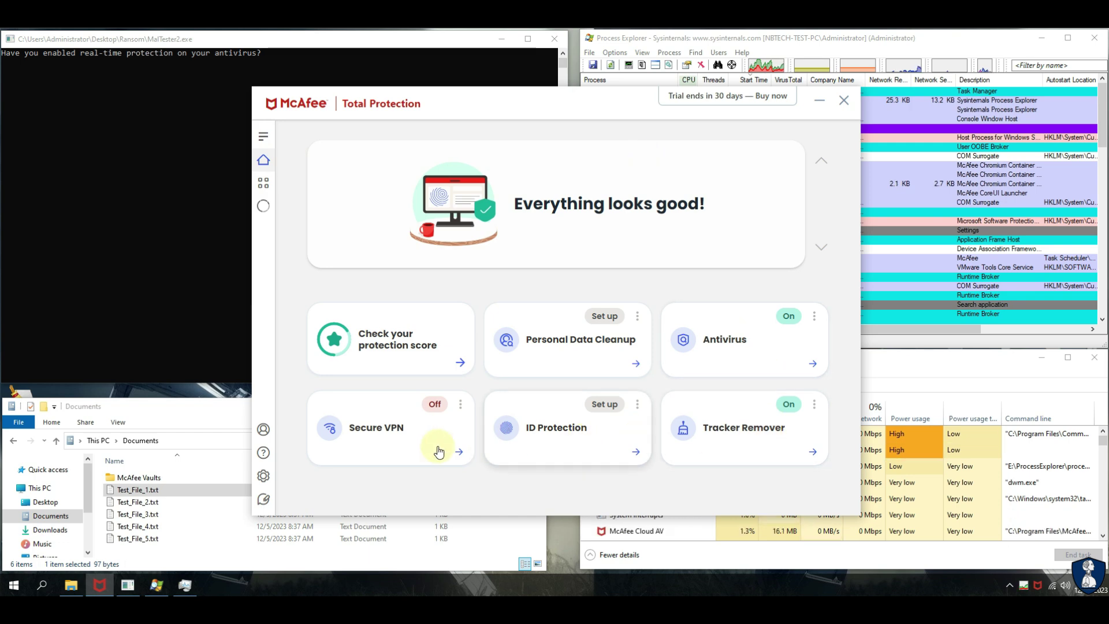
# View the Antivirus page to check the protection status, return to Home and minimize McAfee
pyautogui.click(750, 370)
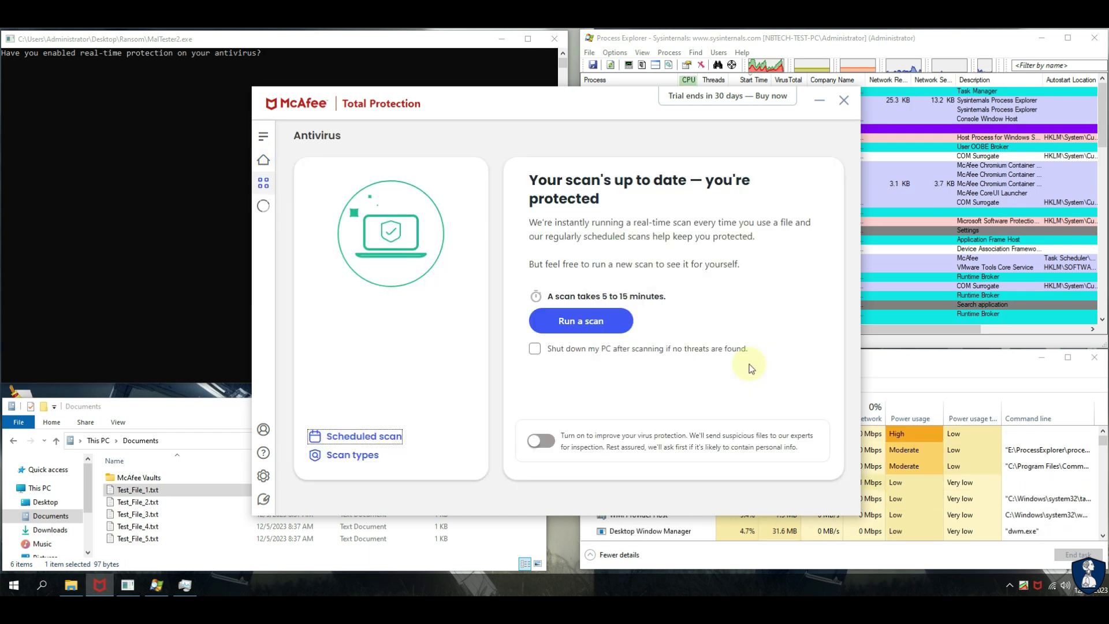
pyautogui.click(269, 166)
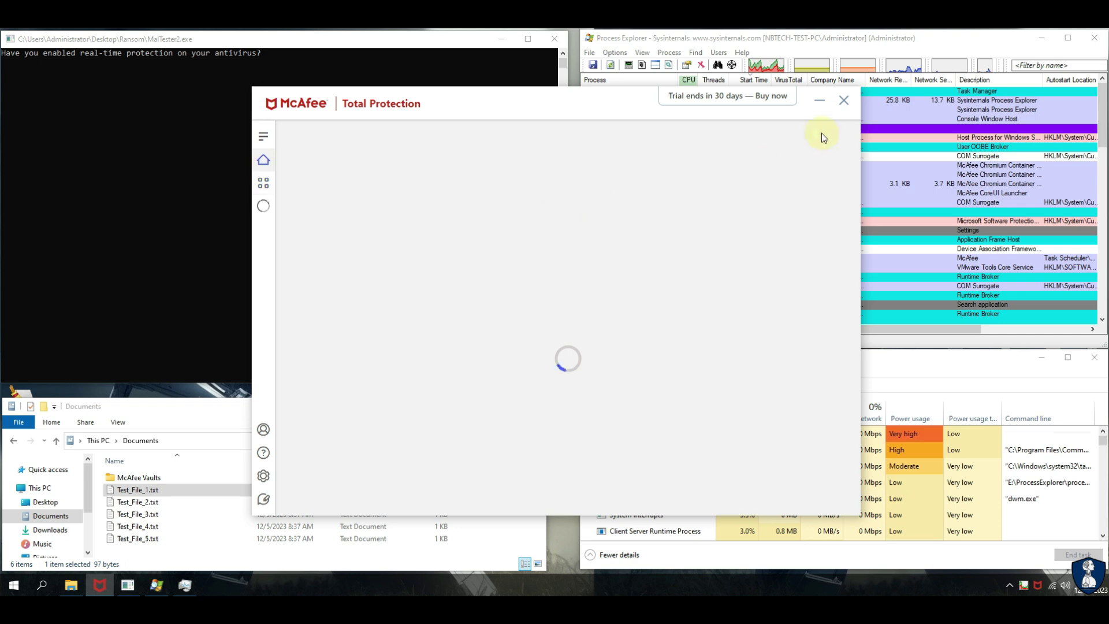
pyautogui.click(819, 101)
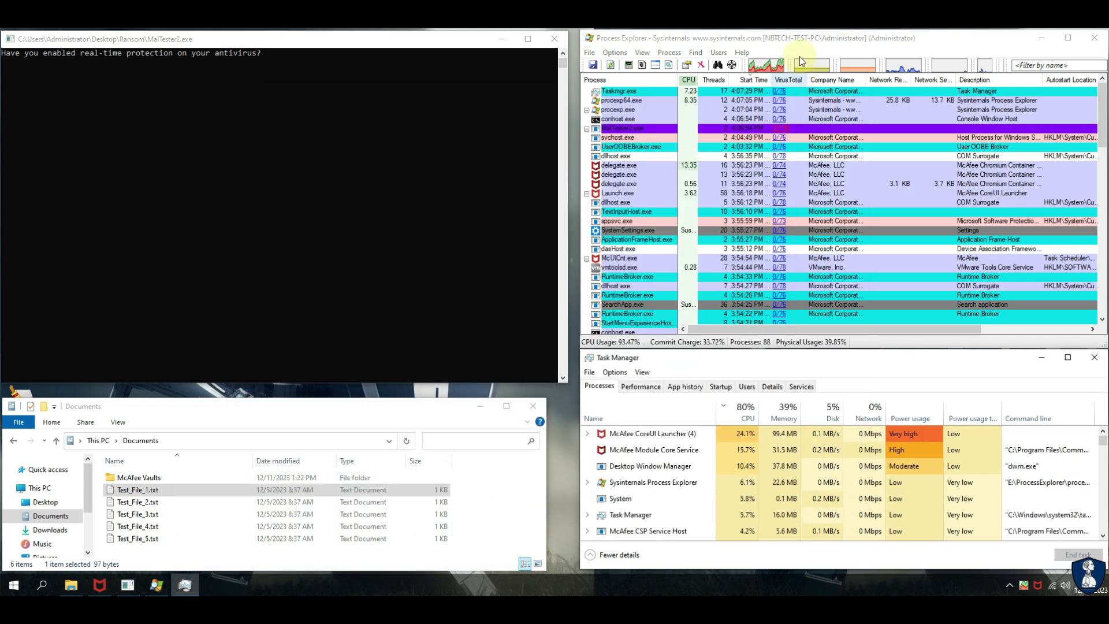
# Start the MalTester2 run by answering y to the real-time protection question
pyautogui.click(331, 47)
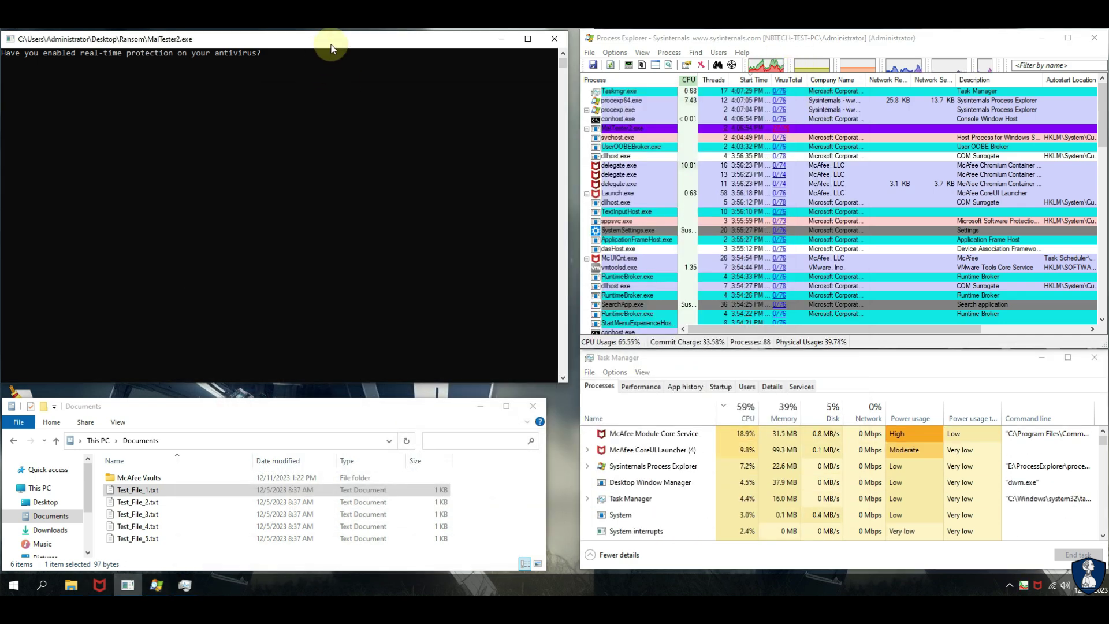
pyautogui.write('y')
pyautogui.press('Return')
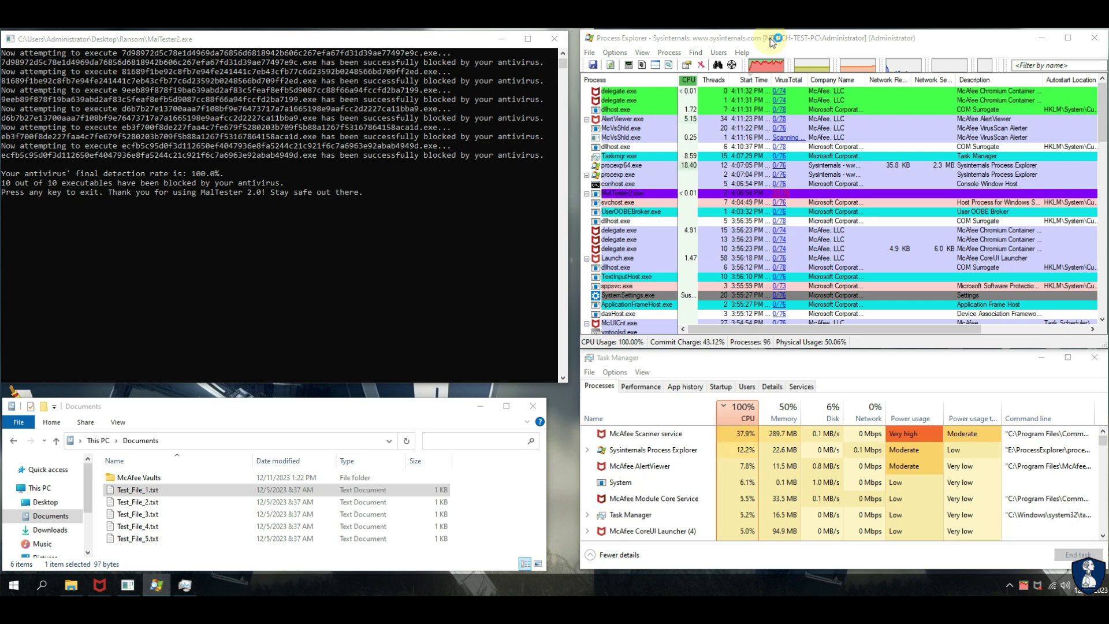
# Highlight the final detection rate line in the MalTester2 output
pyautogui.click(8, 177)
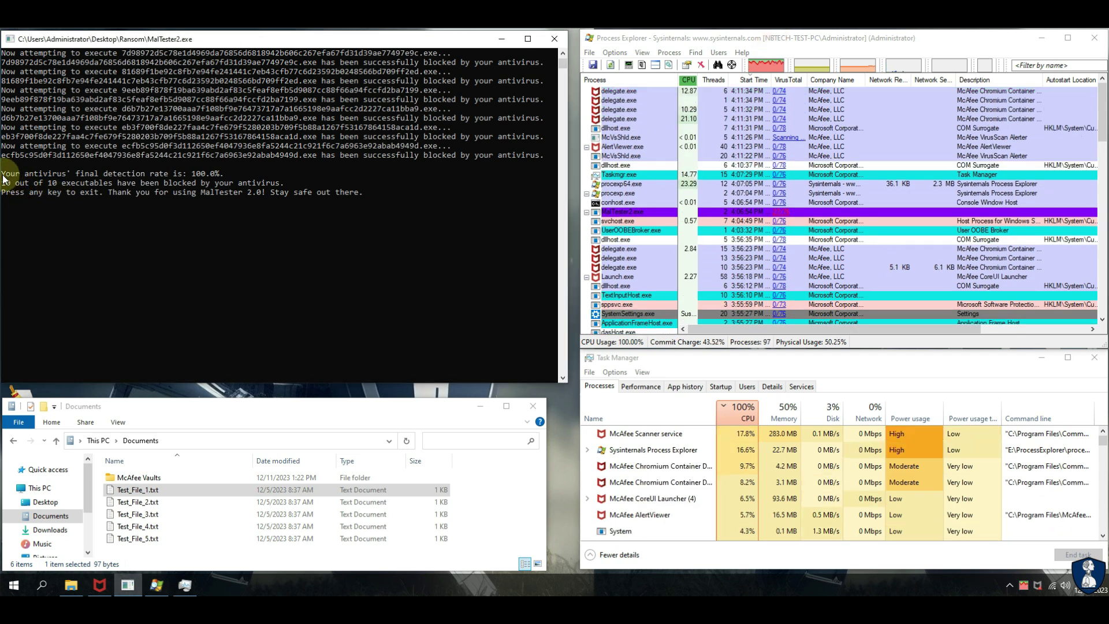
pyautogui.moveTo(3, 176); pyautogui.dragTo(194, 180)
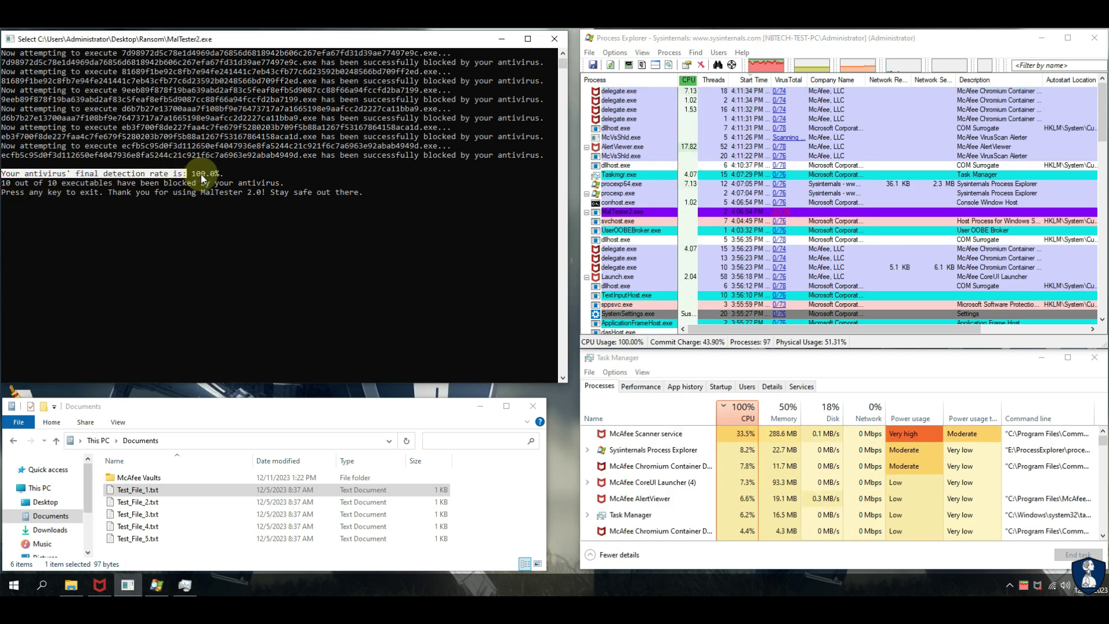
# Highlight the detection rate and blocked executables summary in the MalTester2 output, and close MalTester2
pyautogui.doubleClick(208, 174)
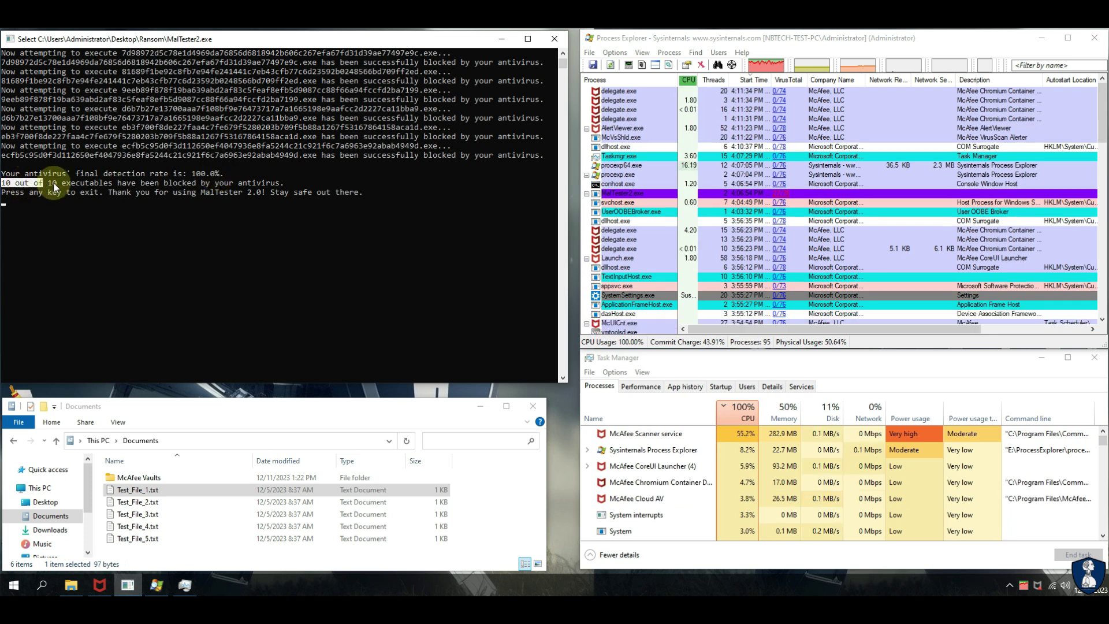
pyautogui.moveTo(164, 183); pyautogui.dragTo(195, 184)
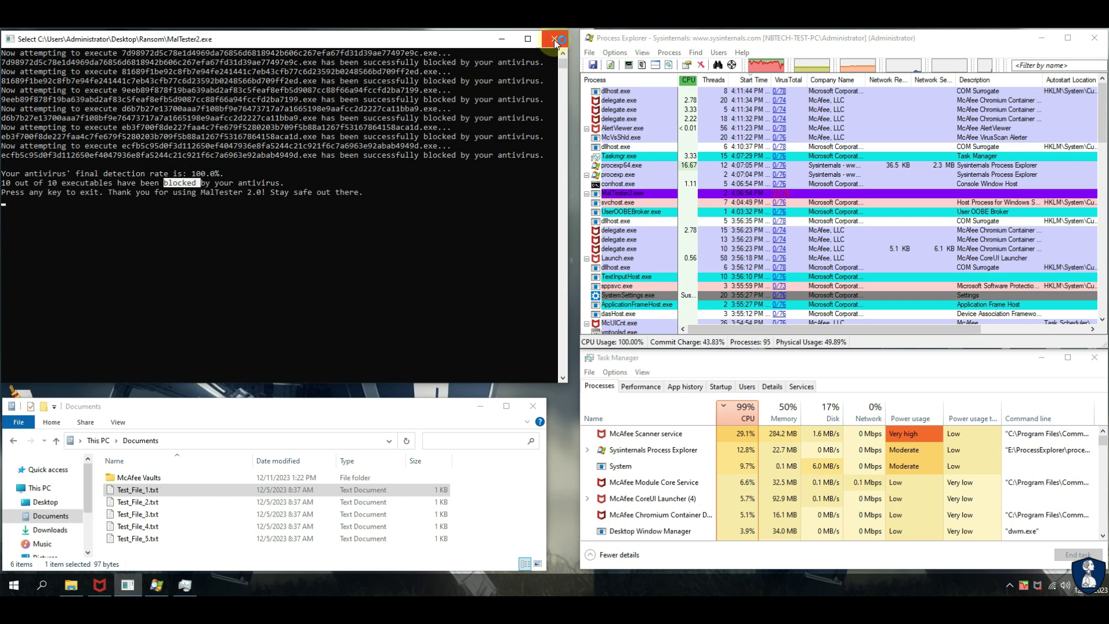
pyautogui.click(554, 40)
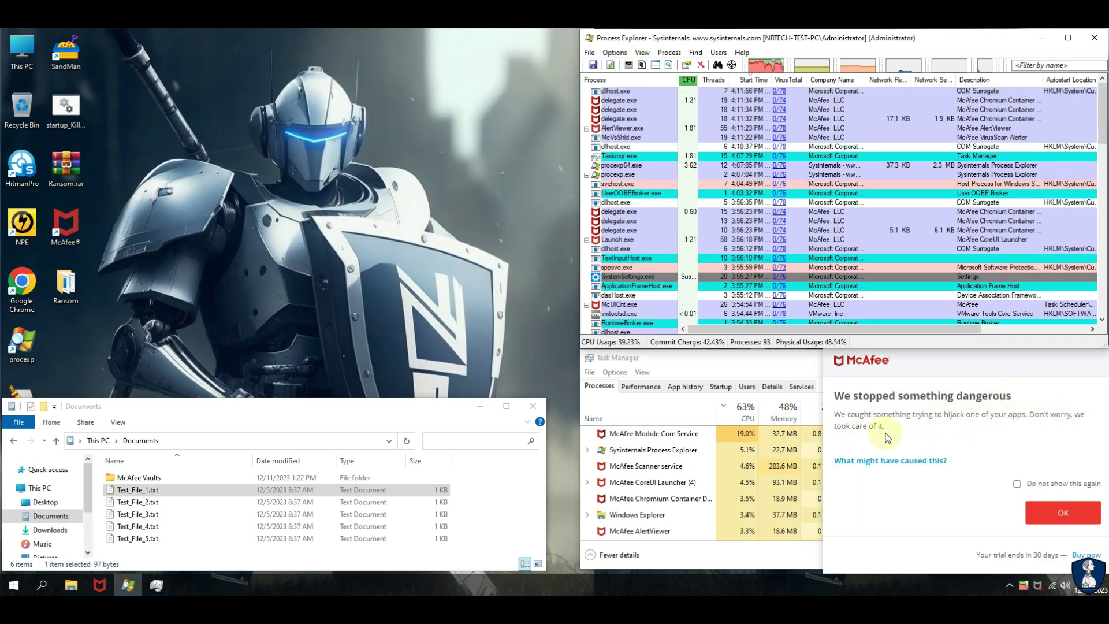
# Dismiss McAfee's threat alert and open test text files in Documents to check whether they are intact
pyautogui.click(1063, 512)
pyautogui.click(271, 501)
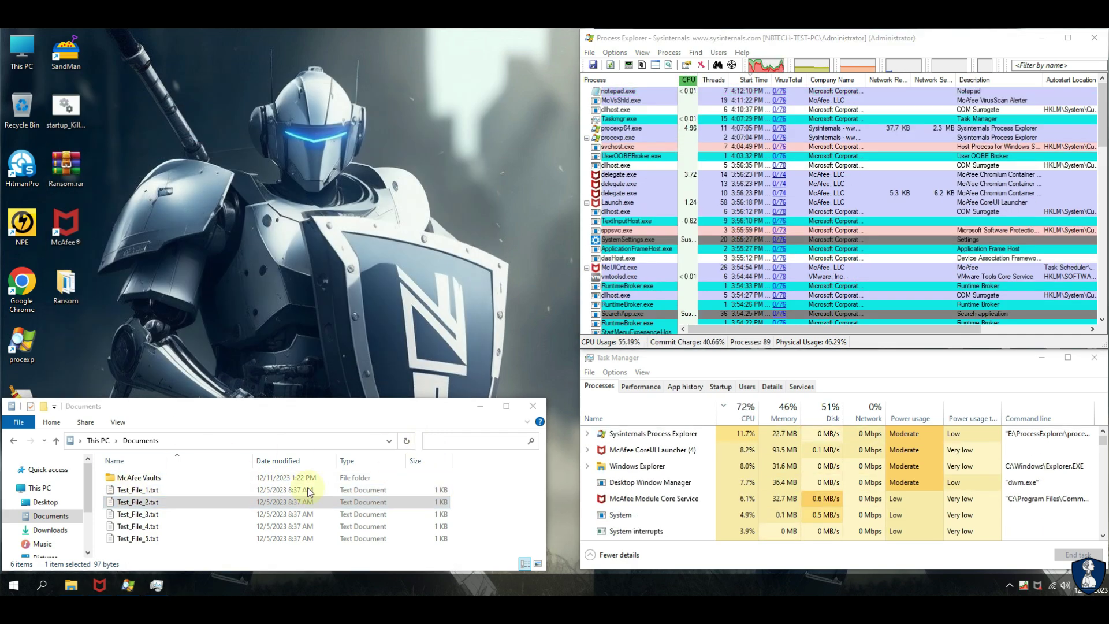
pyautogui.click(308, 492)
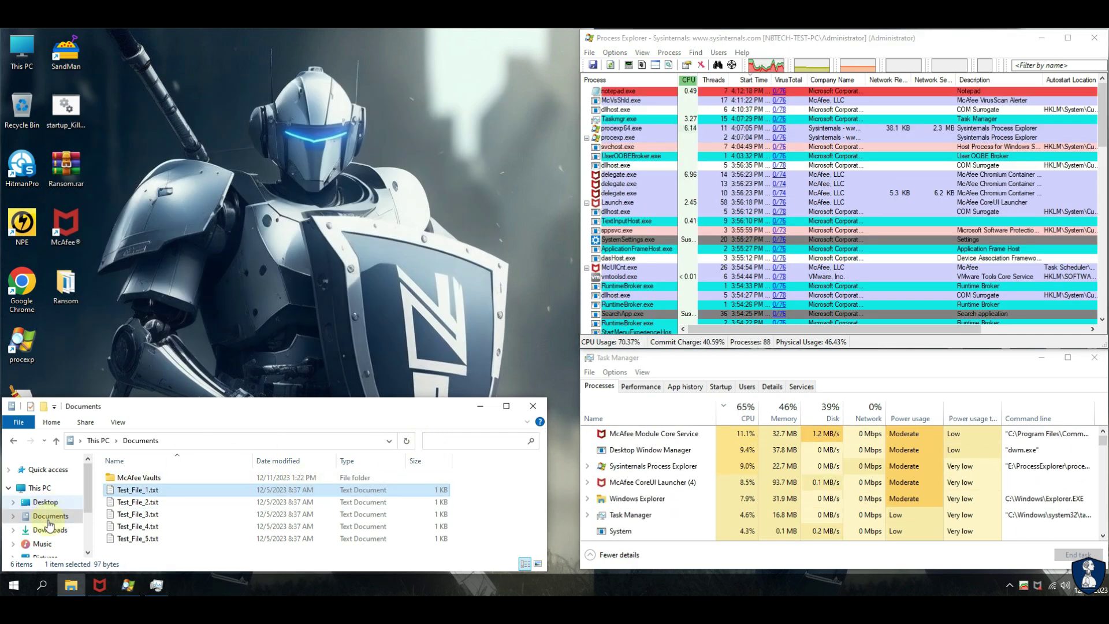
# Open MalTester2-log.txt from the desktop's Ransom folder, review the test results and close it
pyautogui.click(45, 502)
pyautogui.doubleClick(128, 479)
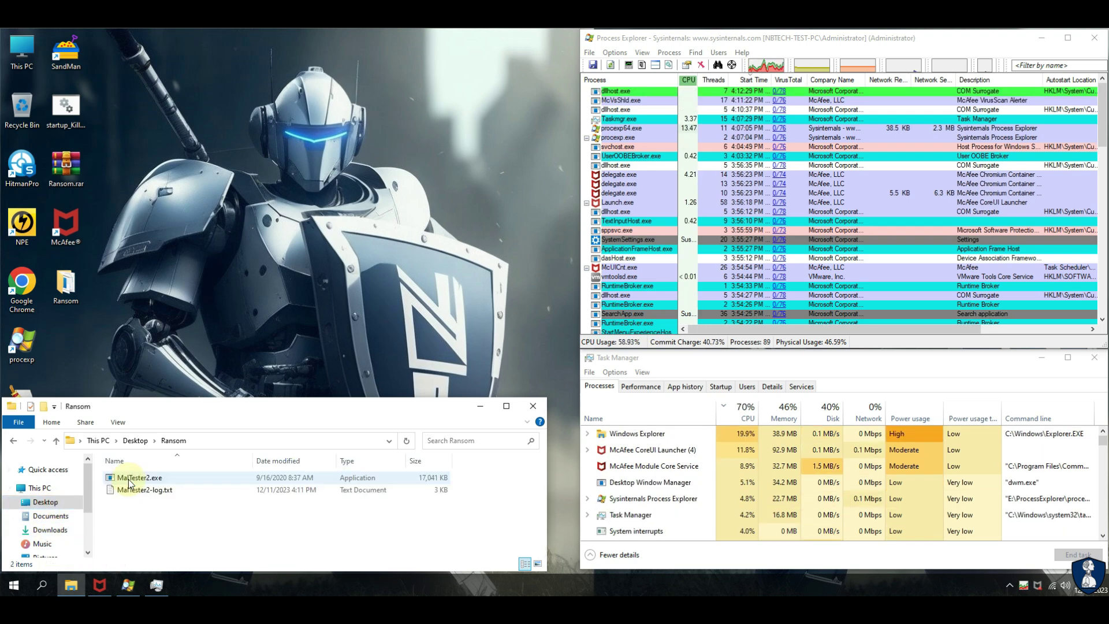
pyautogui.doubleClick(134, 490)
pyautogui.scroll(-1, 288, 259)
pyautogui.moveTo(228, 332); pyautogui.dragTo(302, 332)
pyautogui.hotkey('alt', 'F4')
# Delete the Ransom folder's files and the folder itself, and extract Ransom.rar afresh on the desktop
pyautogui.hotkey('ctrl', 'a')
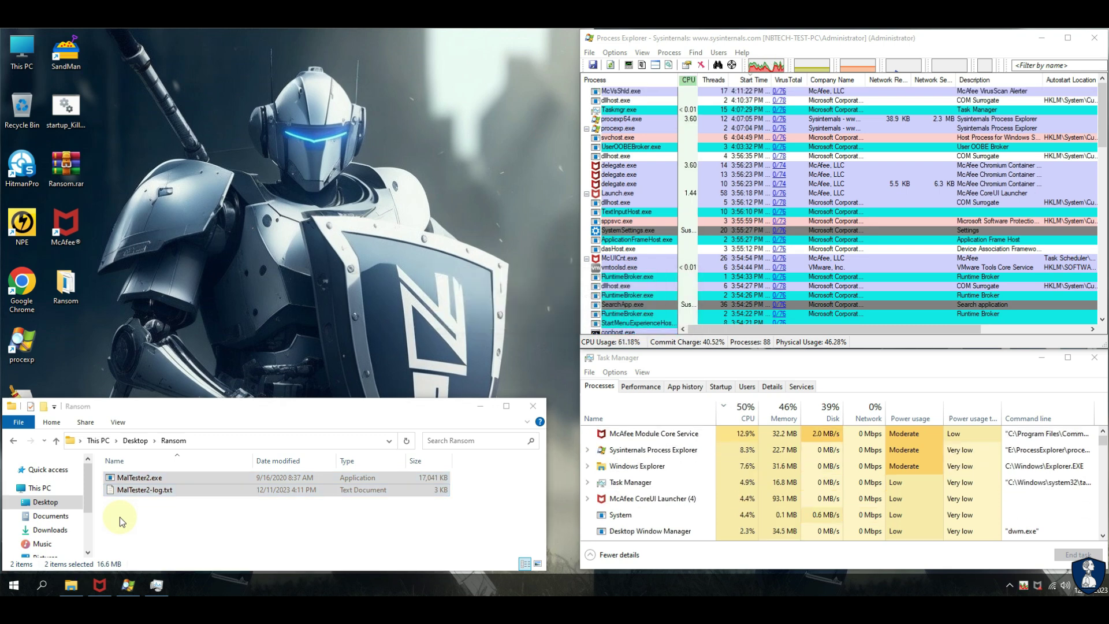
pyautogui.press('Delete')
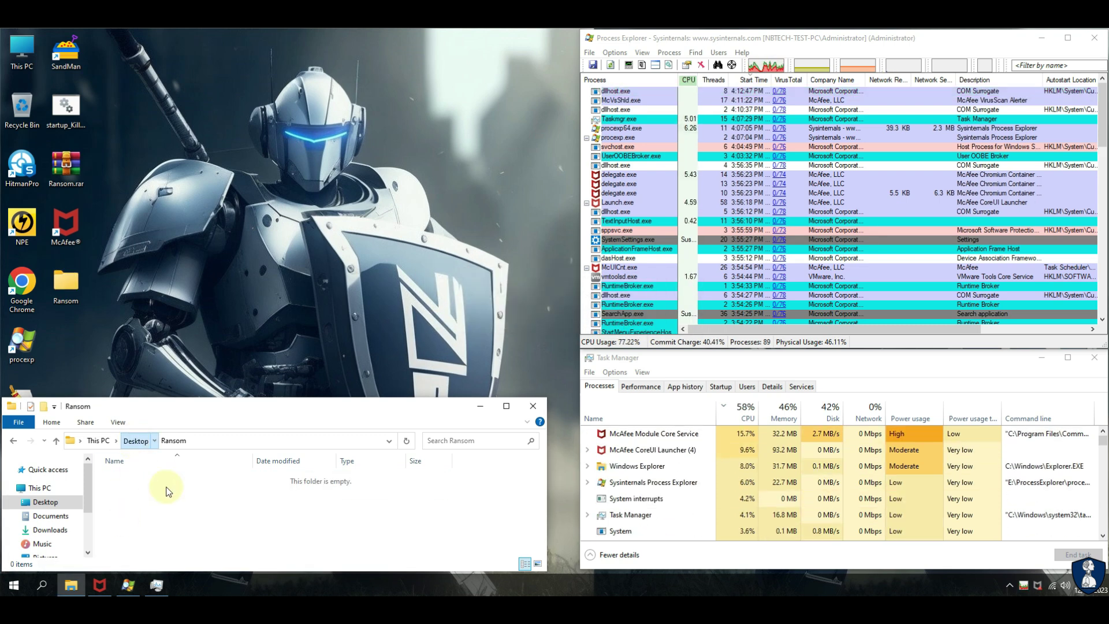
pyautogui.hotkey('alt', 'F4')
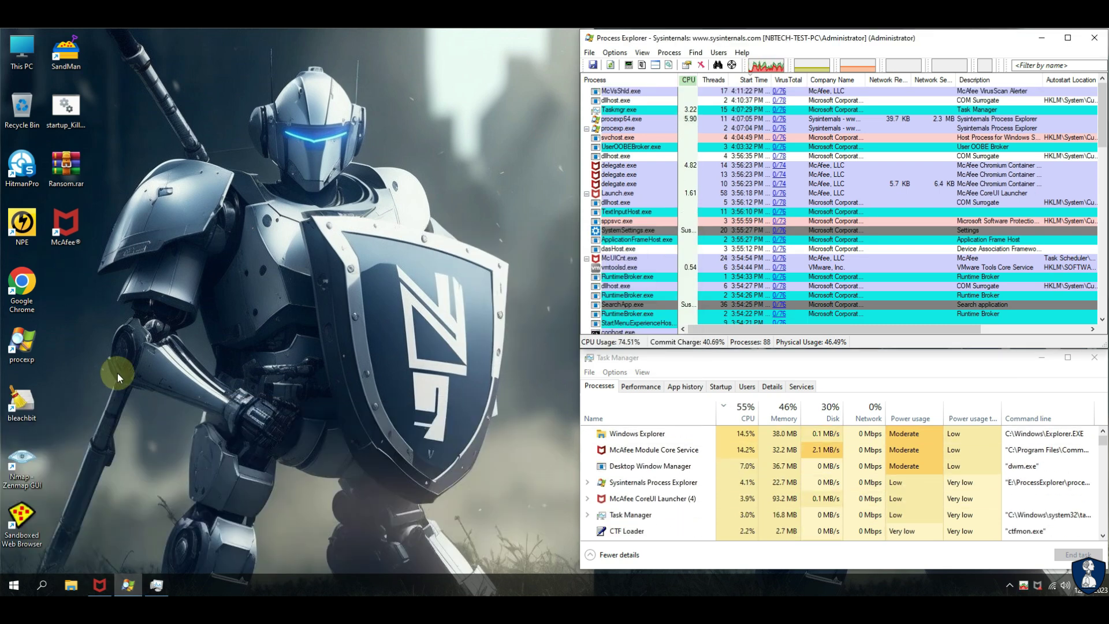
pyautogui.rightClick(68, 167)
pyautogui.click(110, 227)
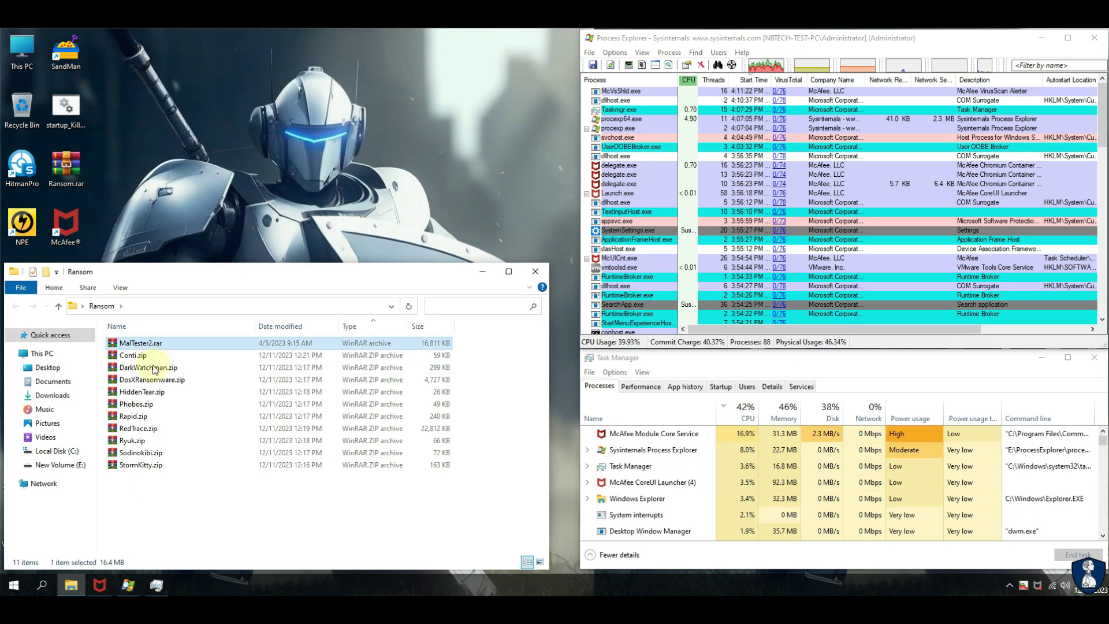
# Remove MalTester2.rar and extract all the sample ZIP archives in the Ransom folder, entering the archive password for all of them
pyautogui.hotkey('ctrl', 'a')
pyautogui.rightClick(141, 452)
pyautogui.click(227, 447)
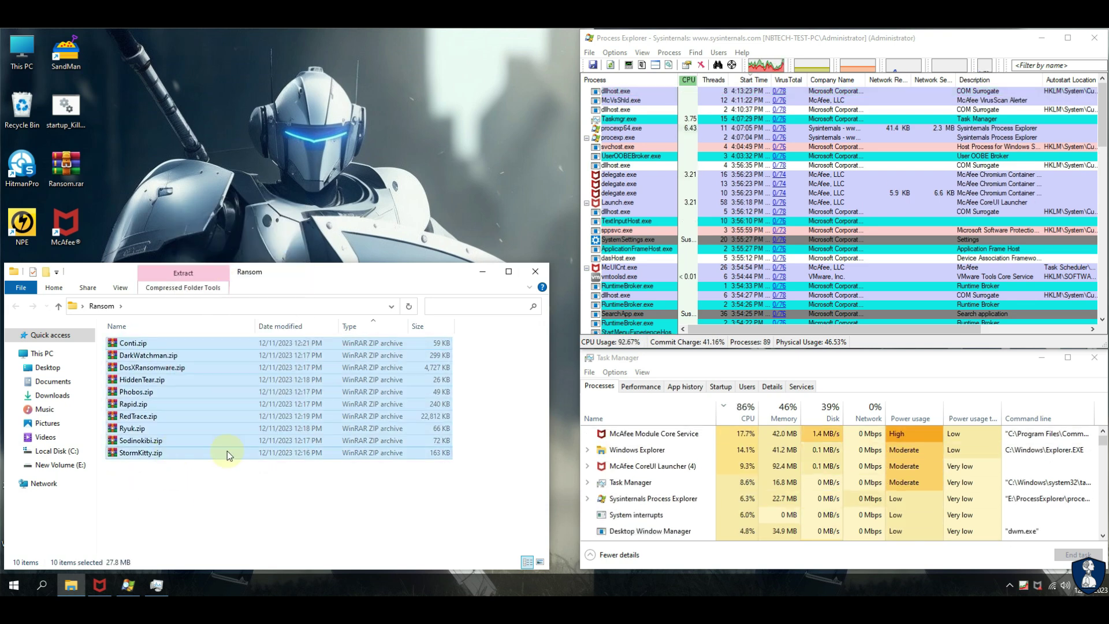
pyautogui.click(494, 283)
pyautogui.write('i')
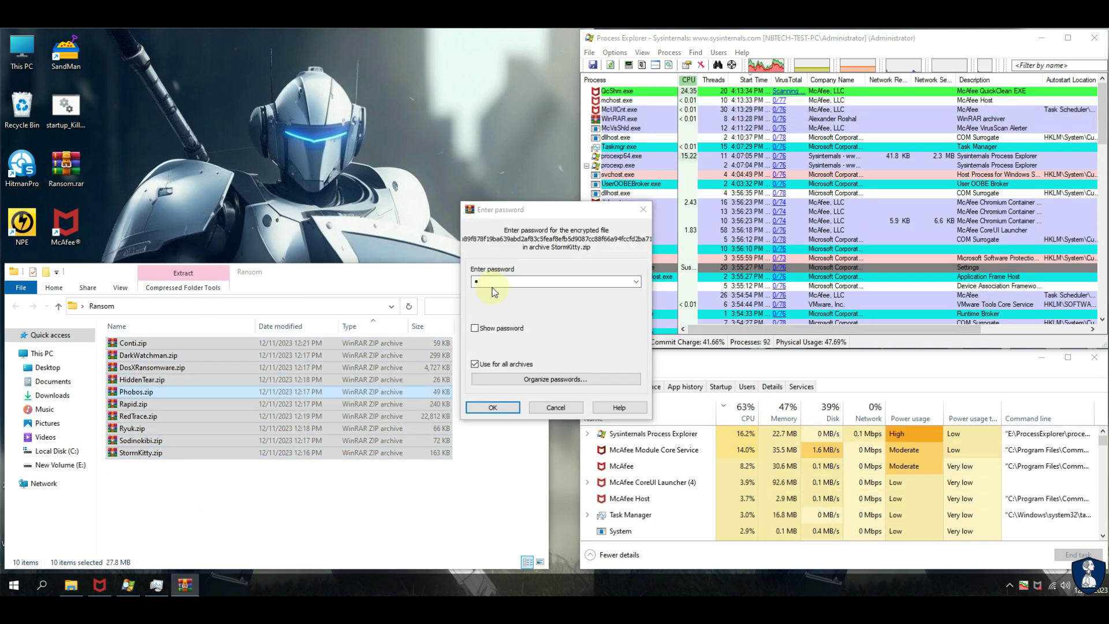
pyautogui.write('nfected')
pyautogui.press('Return')
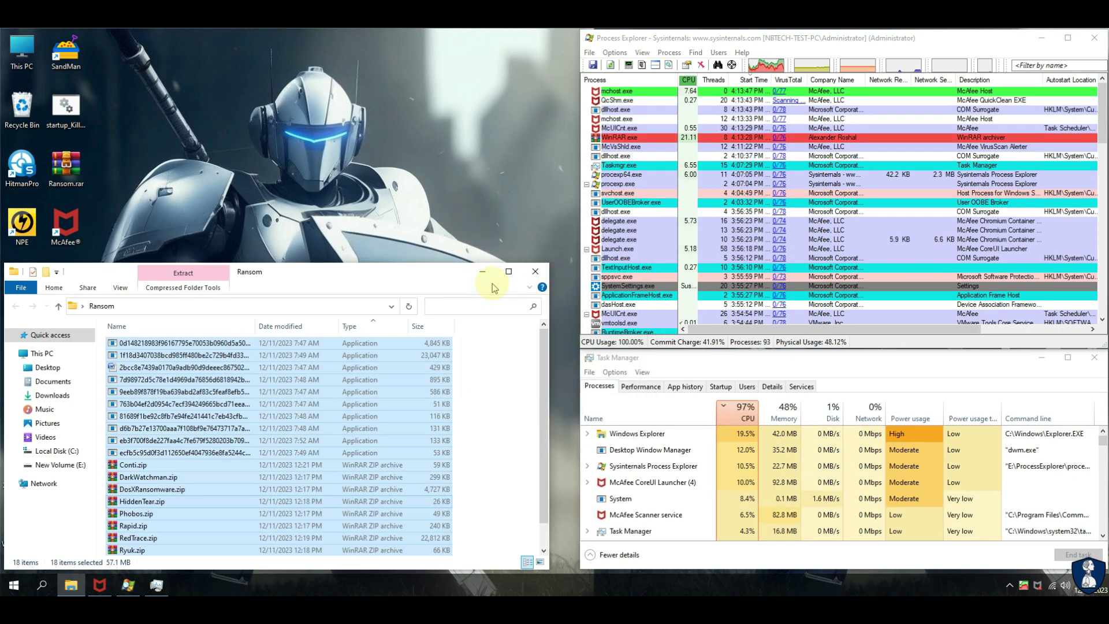
# Permanently delete the ZIP archives from Conti.zip to StormKitty.zip, keeping only the extracted sample files
pyautogui.click(404, 464)
pyautogui.scroll(-1, 424, 418)
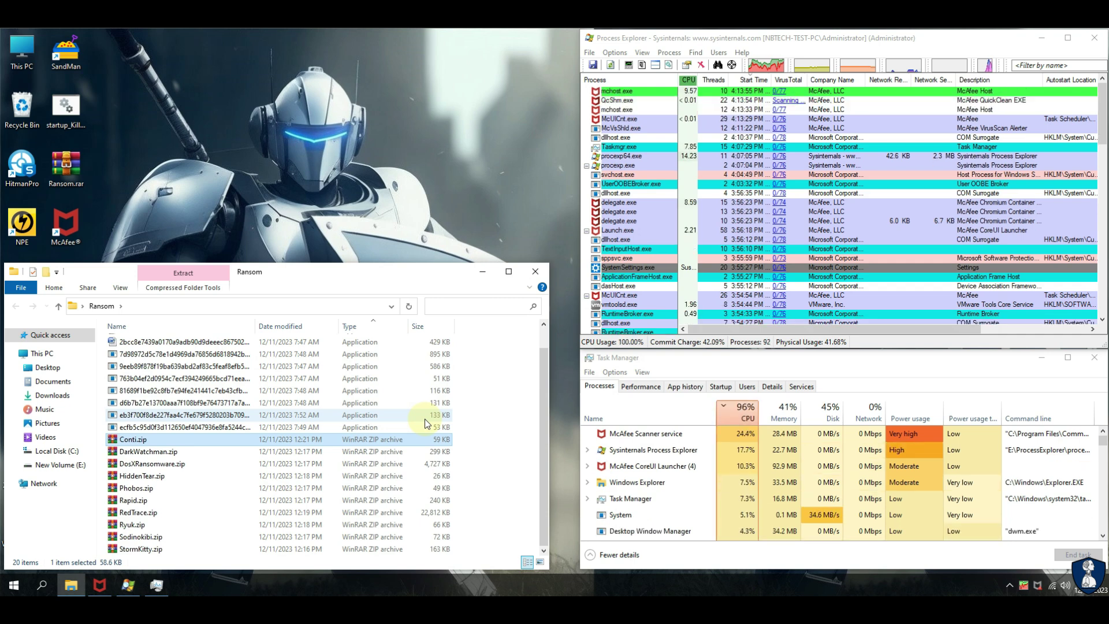
pyautogui.hotkey('shift', 'End')
pyautogui.hotkey('shift', 'Delete')
pyautogui.press('Return')
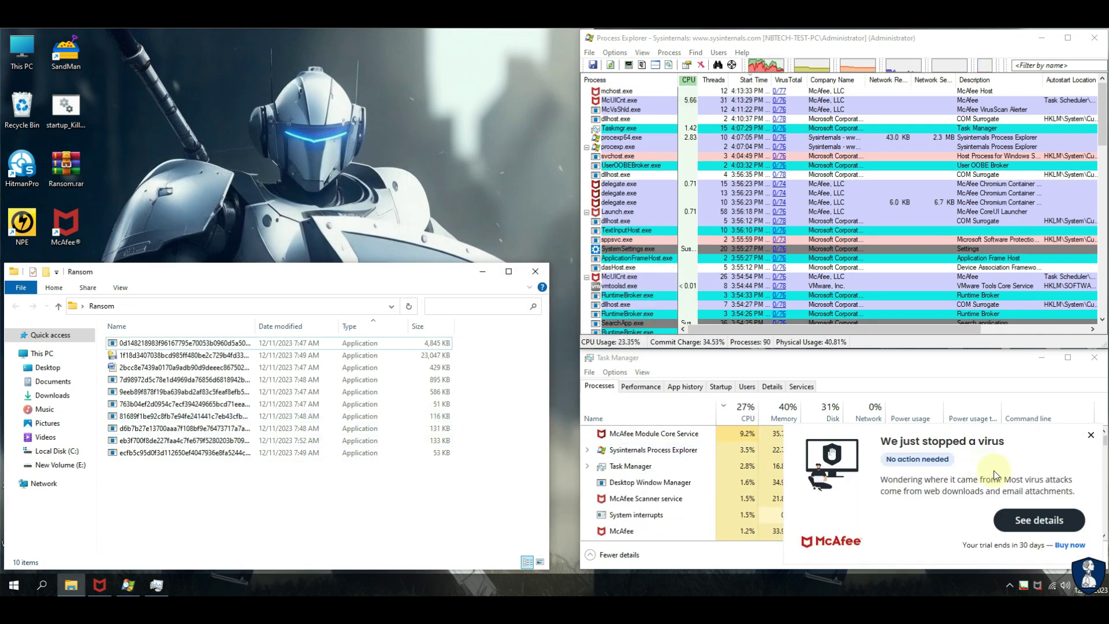
# Open McAfee to follow up the virus alert, dismiss the Personal Data Cleanup suggestion and view the Antivirus scan types
pyautogui.click(1009, 520)
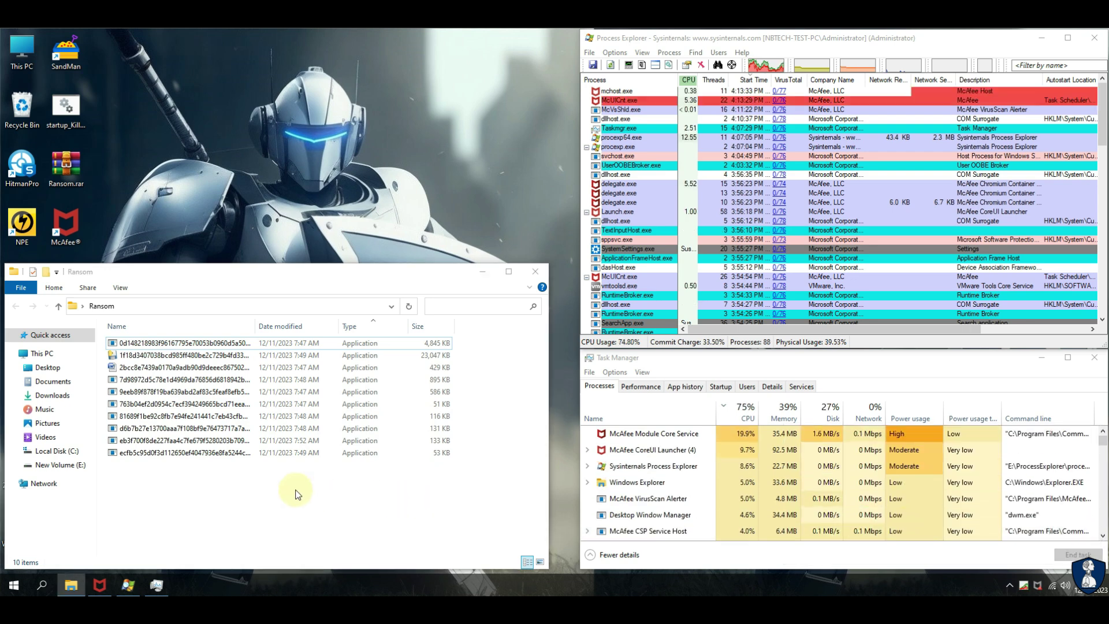
pyautogui.click(408, 306)
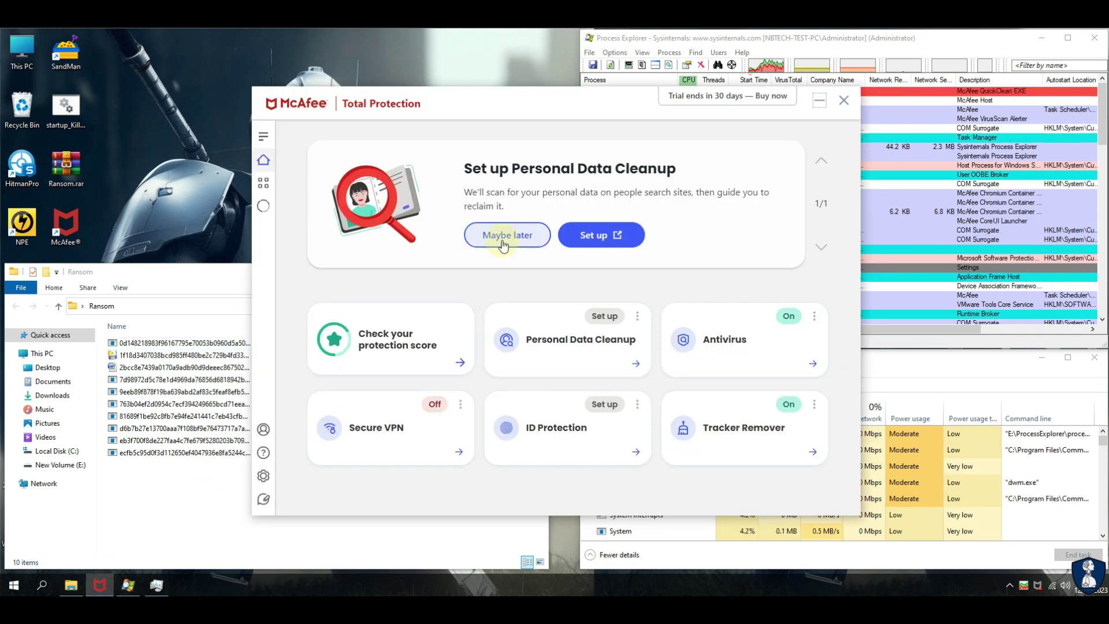
pyautogui.click(503, 244)
pyautogui.click(728, 350)
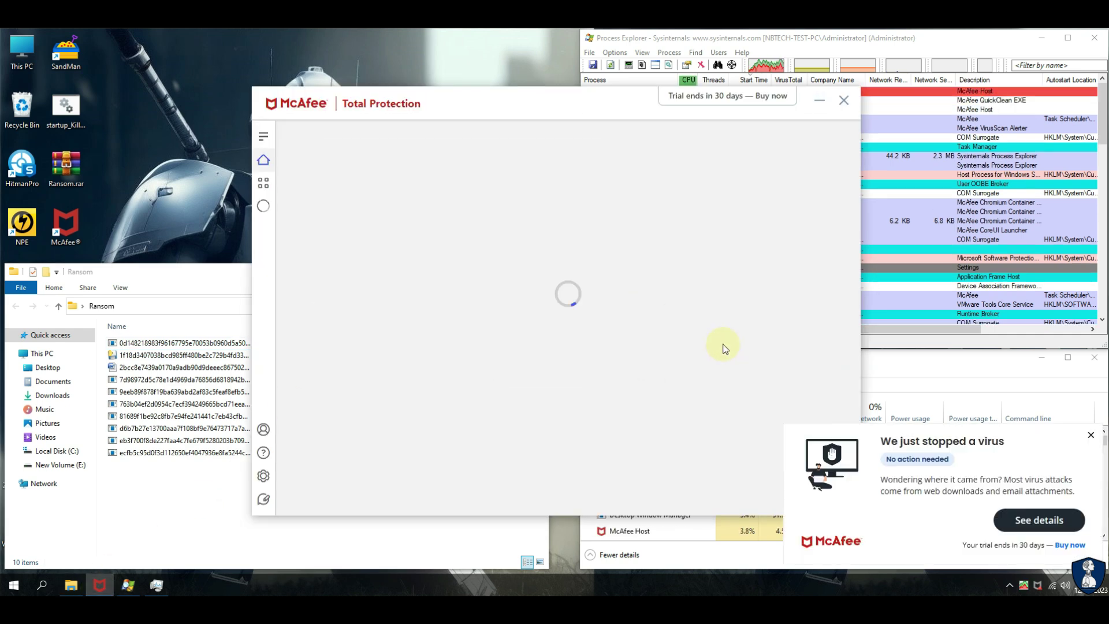
pyautogui.click(321, 461)
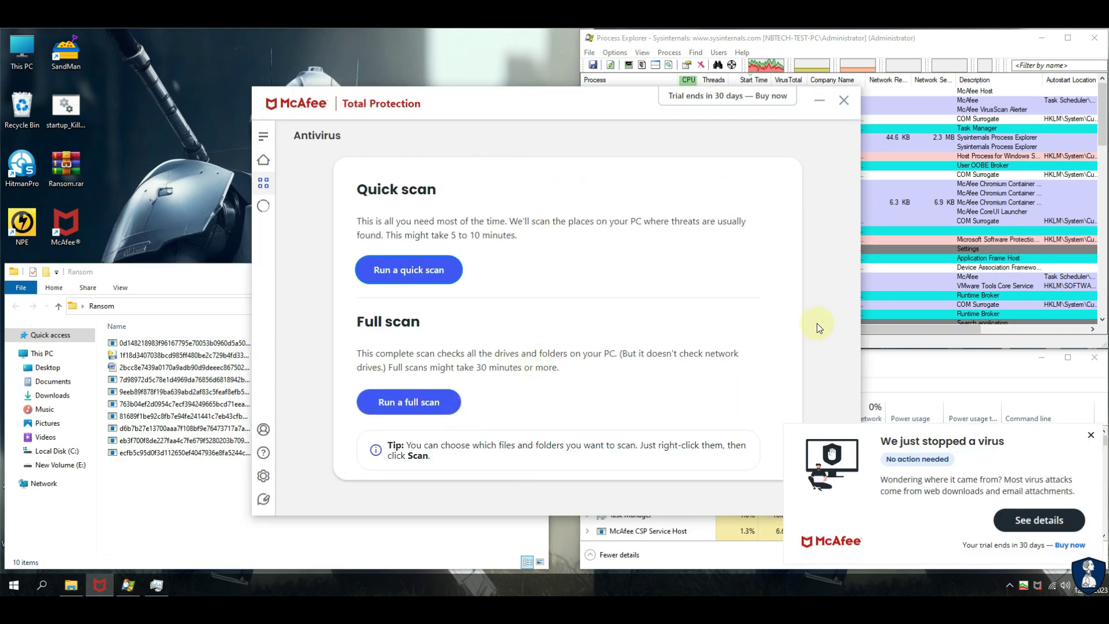
pyautogui.click(263, 160)
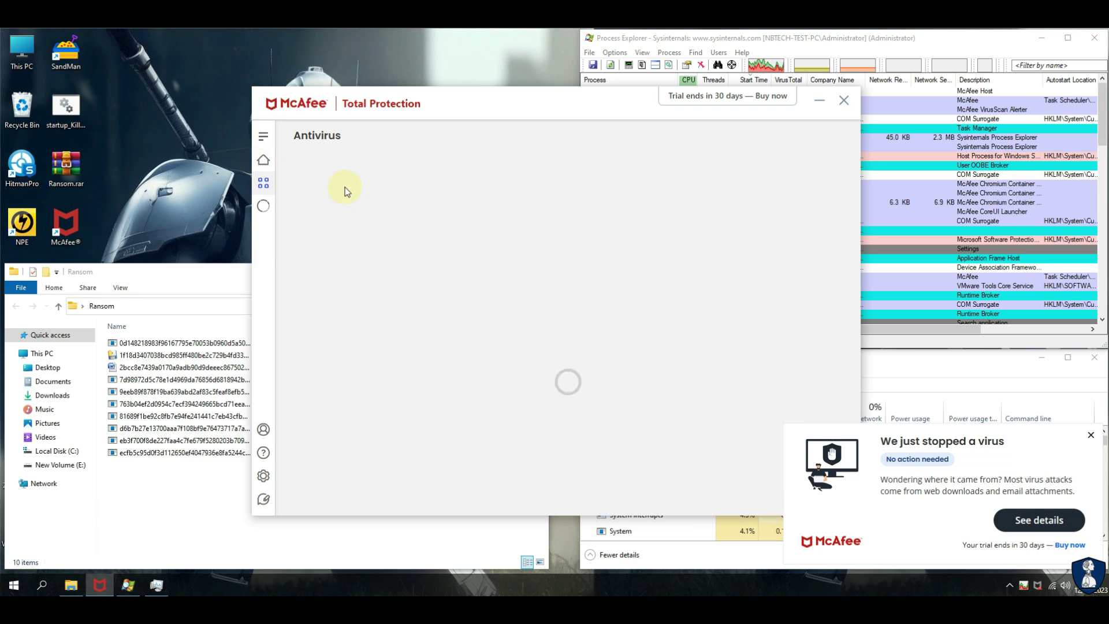
# Close the Ransom folder window and start a McAfee scan of the desktop's Ransom folder
pyautogui.click(194, 280)
pyautogui.click(535, 273)
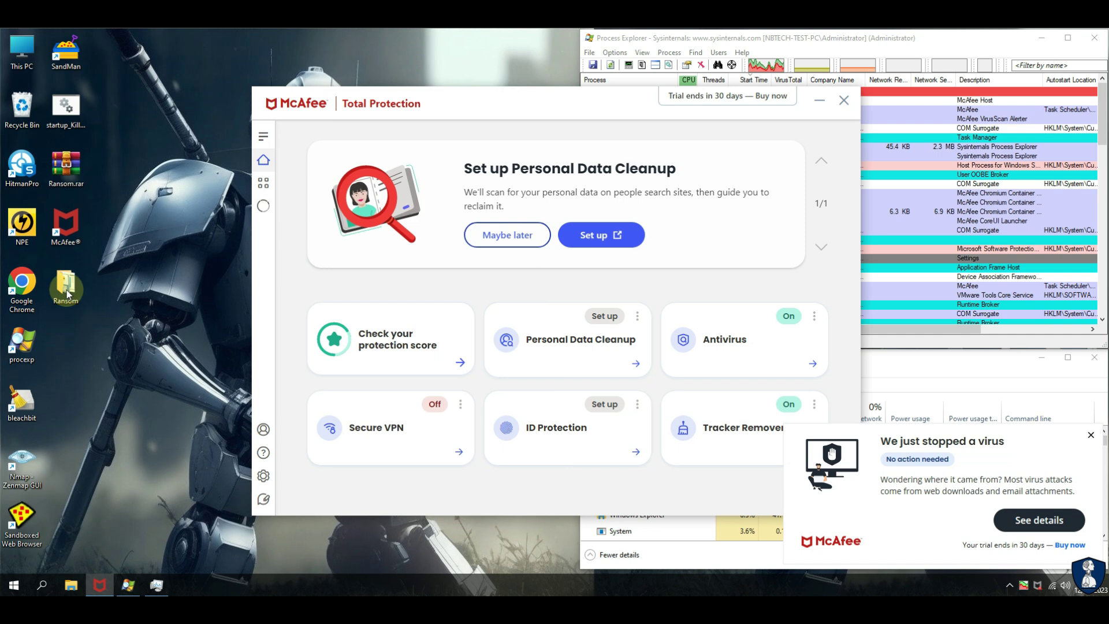
pyautogui.rightClick(68, 294)
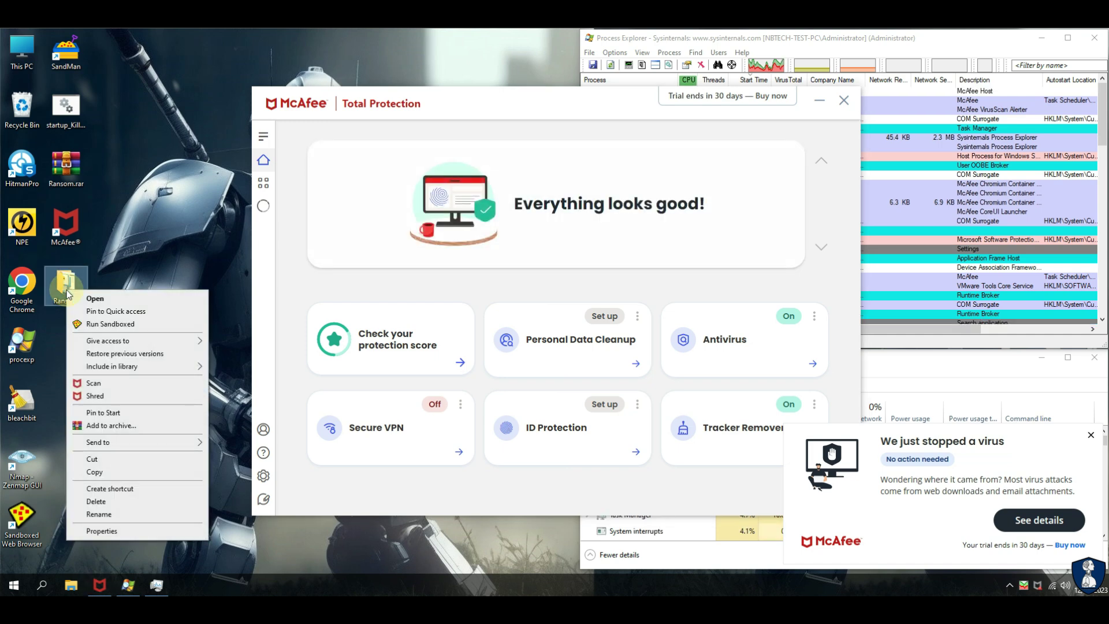
pyautogui.click(99, 383)
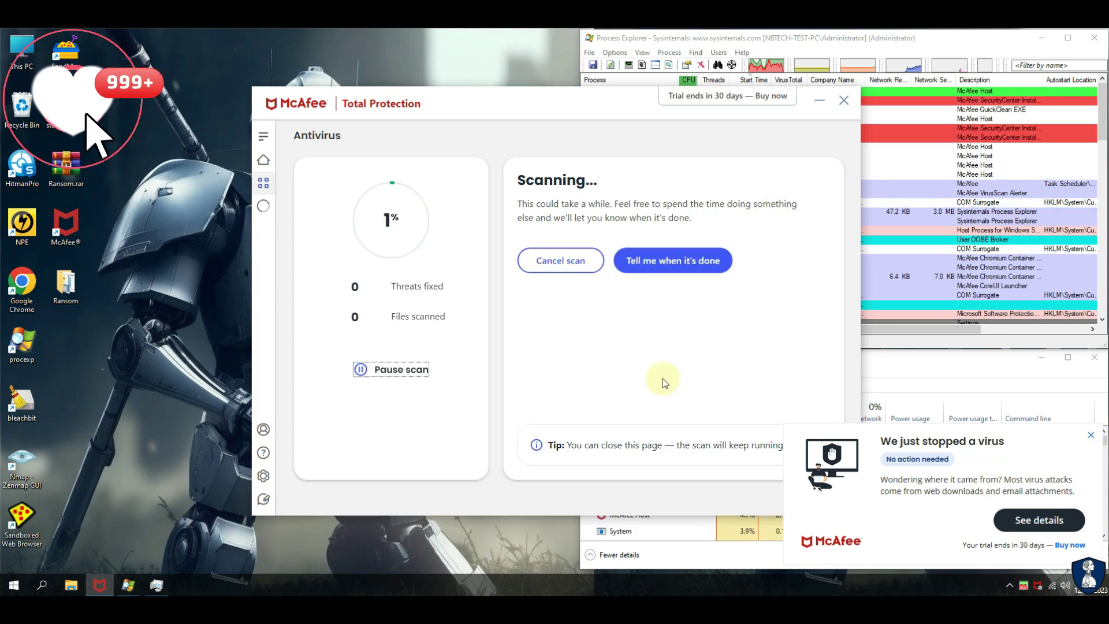
# Dismiss the virus alert and shrink the reopened Ransom folder window to watch its files during the McAfee scan
pyautogui.click(1090, 434)
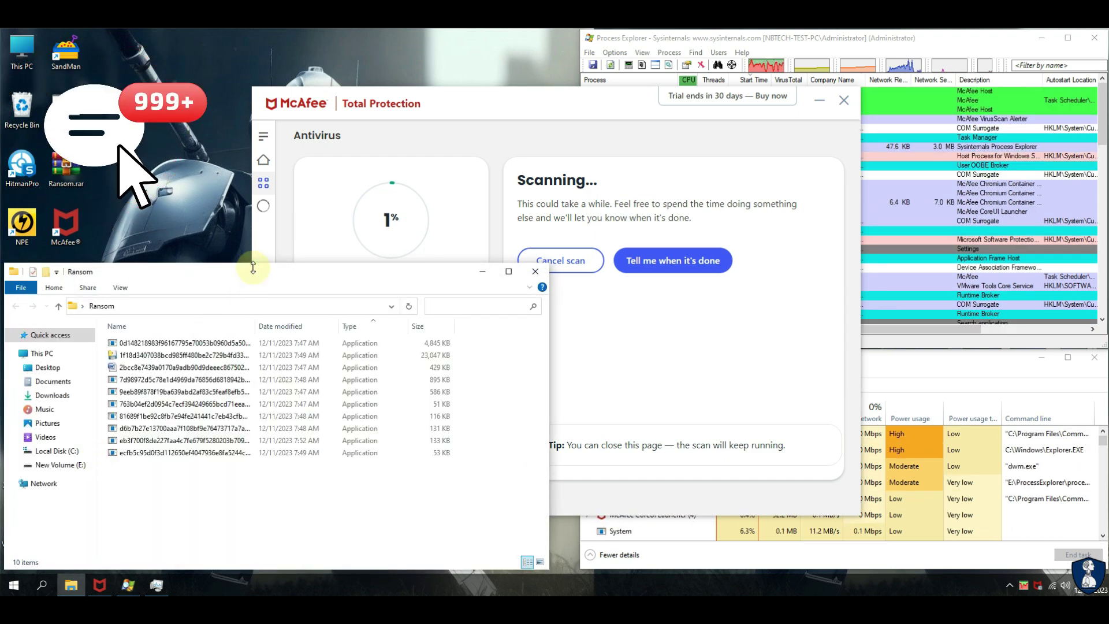
pyautogui.moveTo(254, 272); pyautogui.dragTo(252, 353)
pyautogui.click(537, 102)
pyautogui.click(701, 36)
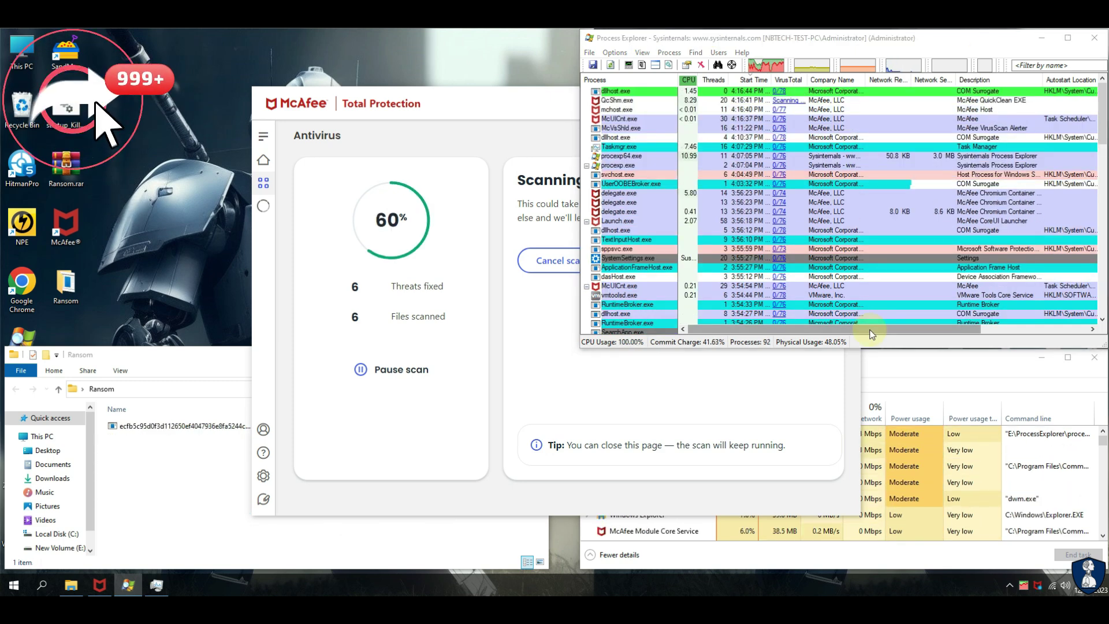
pyautogui.click(493, 118)
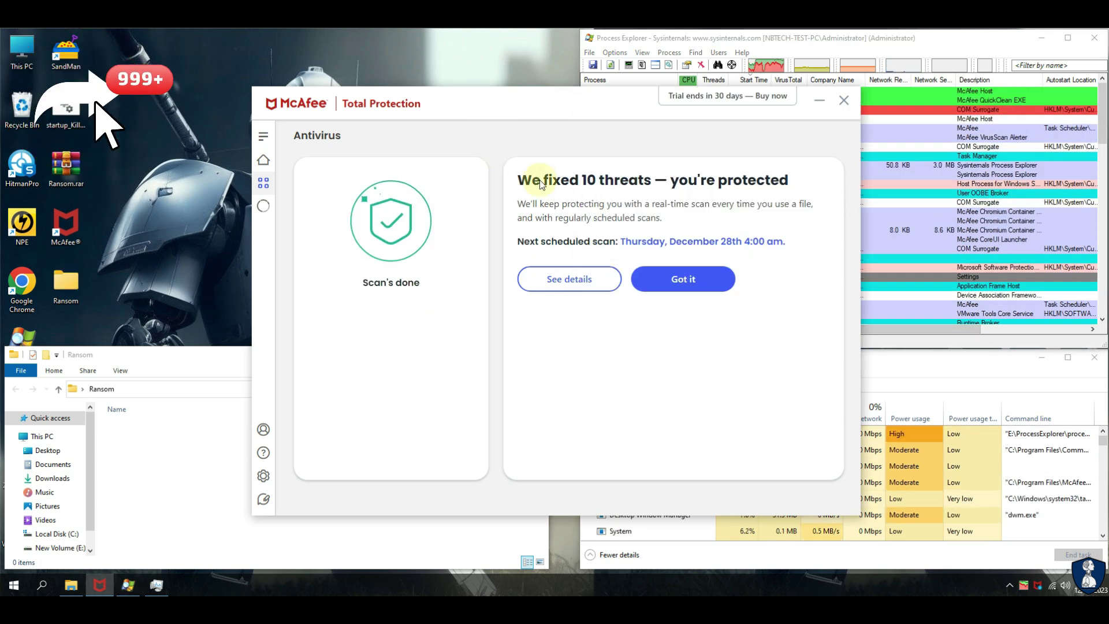
# Open the scan details, look through the complete list of fixed threats and close it
pyautogui.click(569, 279)
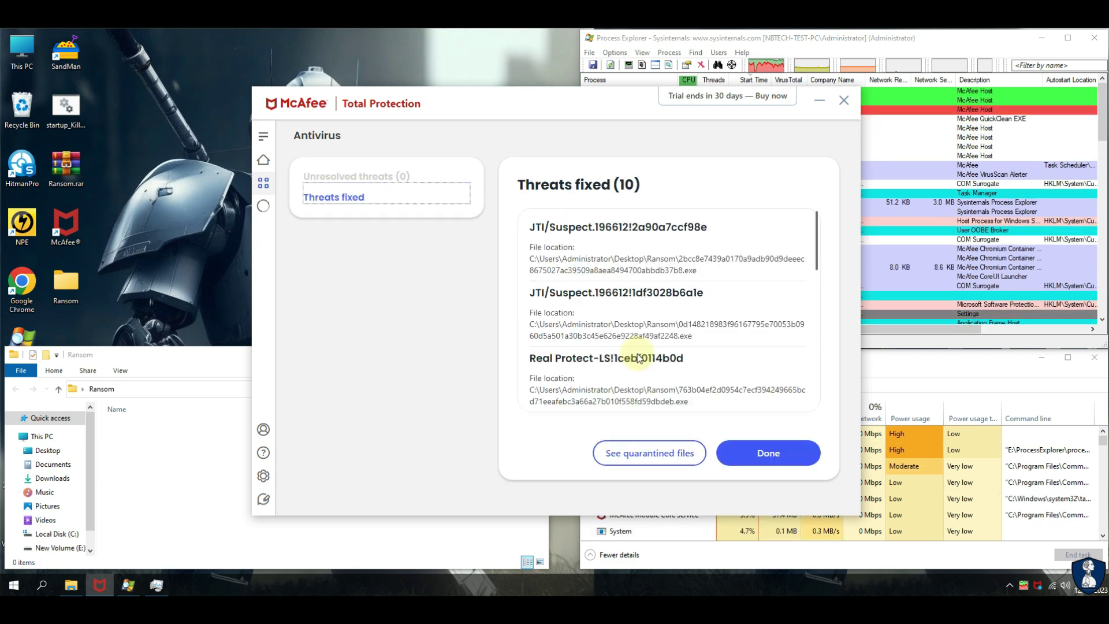
pyautogui.moveTo(816, 233); pyautogui.dragTo(827, 381)
pyautogui.click(746, 454)
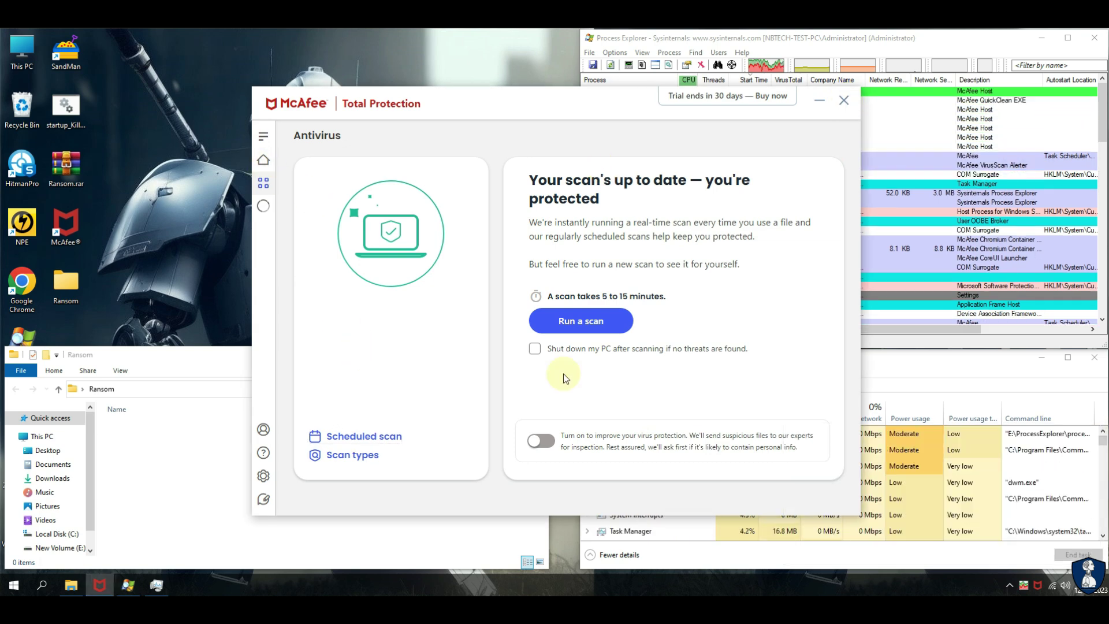
# Return to McAfee's Home page and dismiss the Personal Data Cleanup suggestion
pyautogui.click(263, 160)
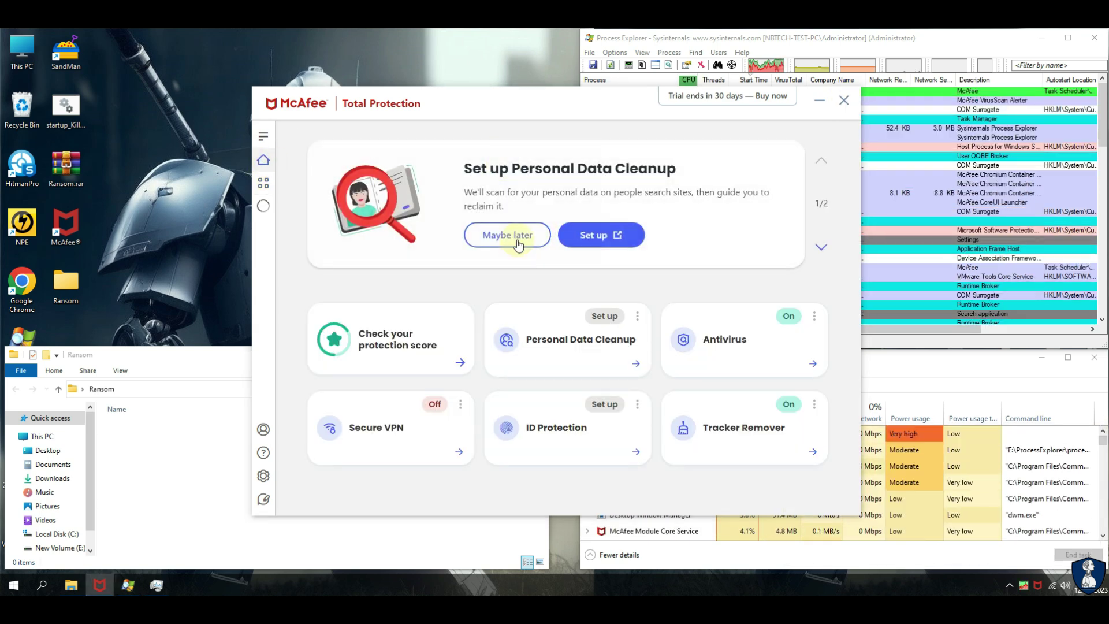
pyautogui.click(511, 236)
pyautogui.click(507, 235)
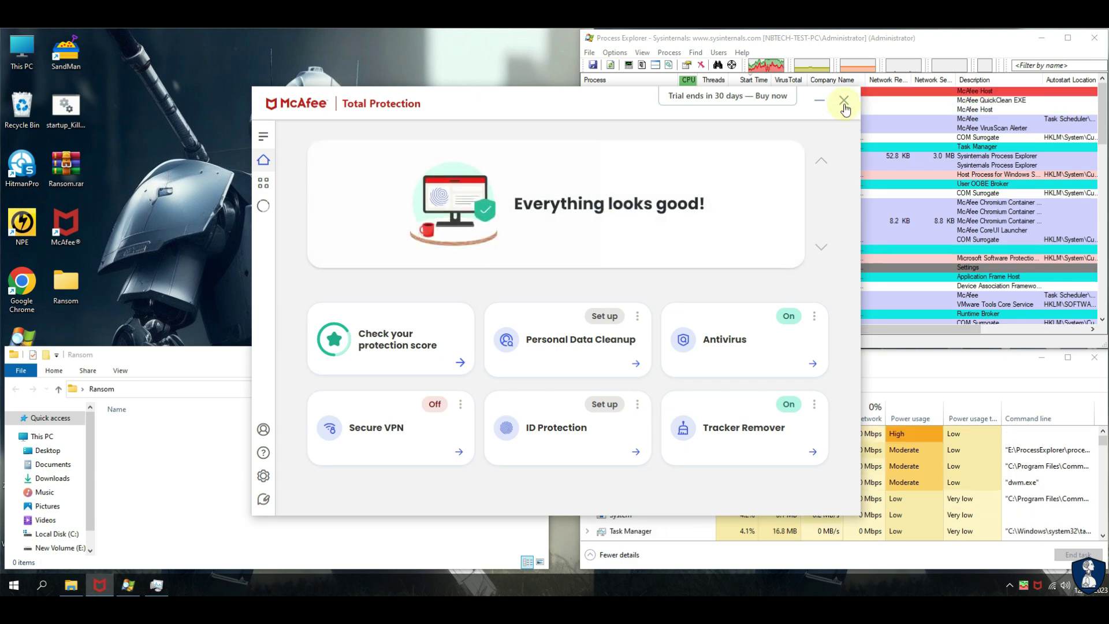
# Close the McAfee, Ransom folder, Task Manager and Process Explorer windows to clear the desktop
pyautogui.click(844, 100)
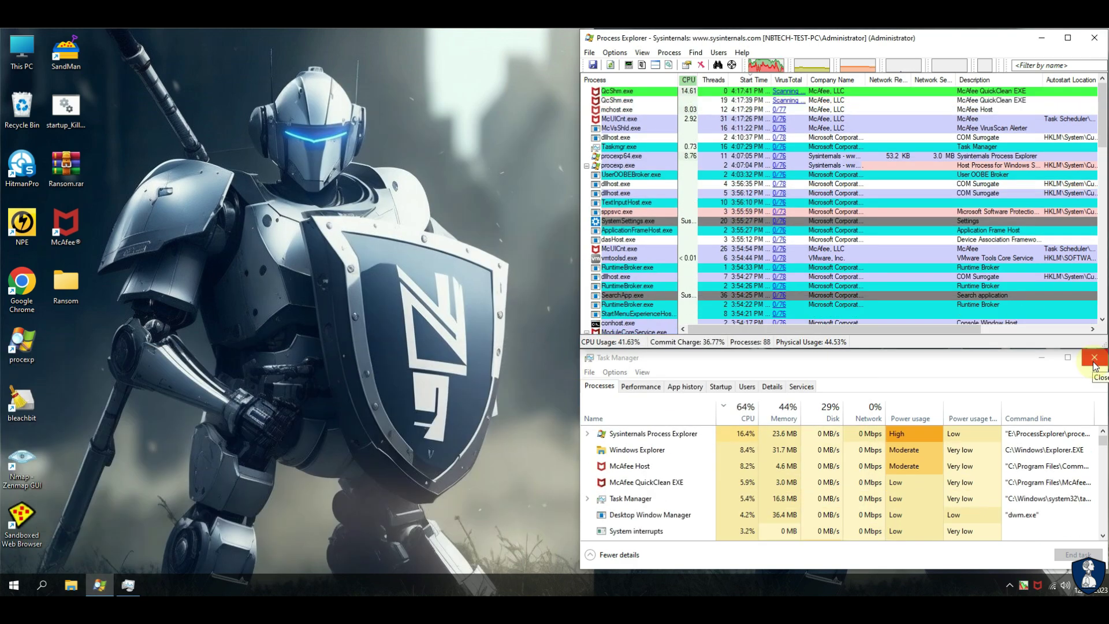
pyautogui.click(1094, 358)
pyautogui.click(1090, 436)
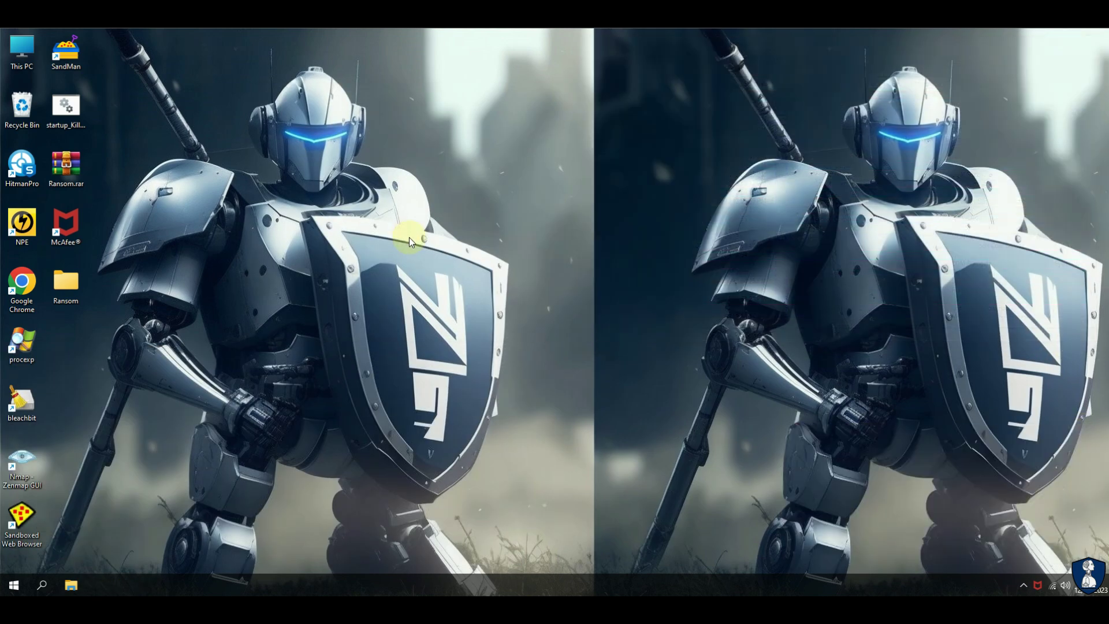
# Open Task Manager, check the startup entries and return to the list of running processes
pyautogui.rightClick(281, 592)
pyautogui.click(310, 538)
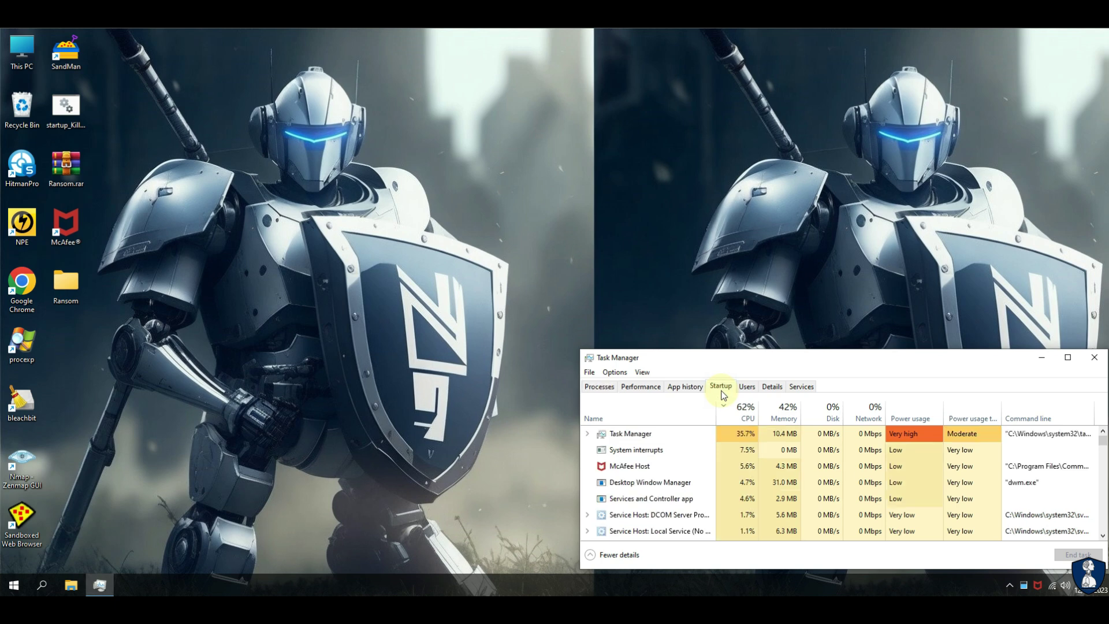
pyautogui.click(721, 392)
pyautogui.click(1090, 435)
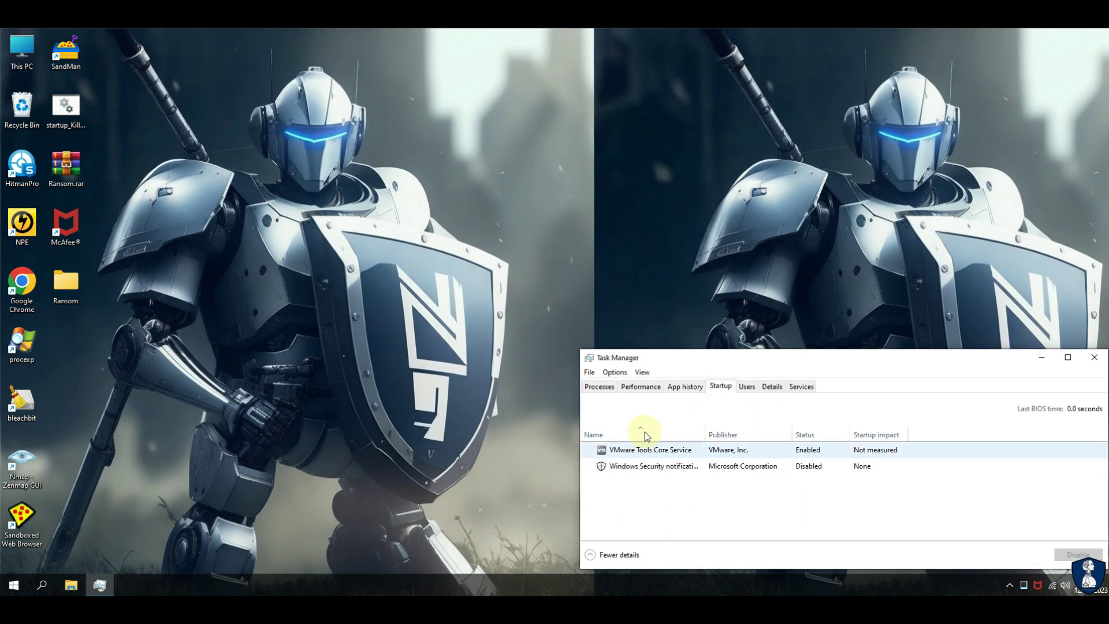
pyautogui.click(598, 386)
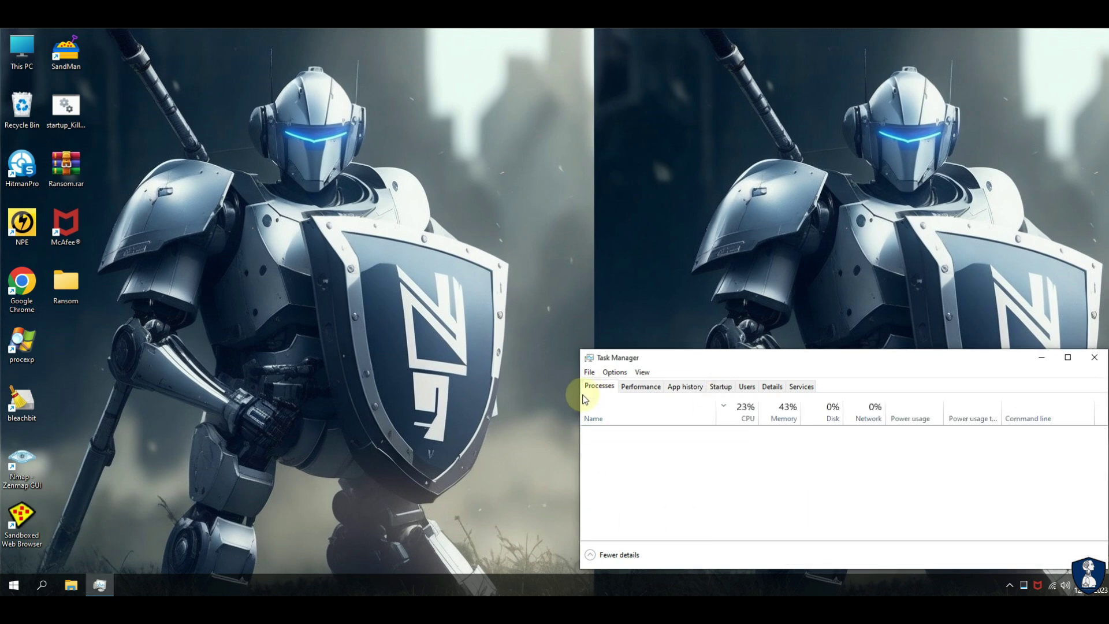
# Close Task Manager and restart the computer
pyautogui.click(1093, 358)
pyautogui.rightClick(14, 585)
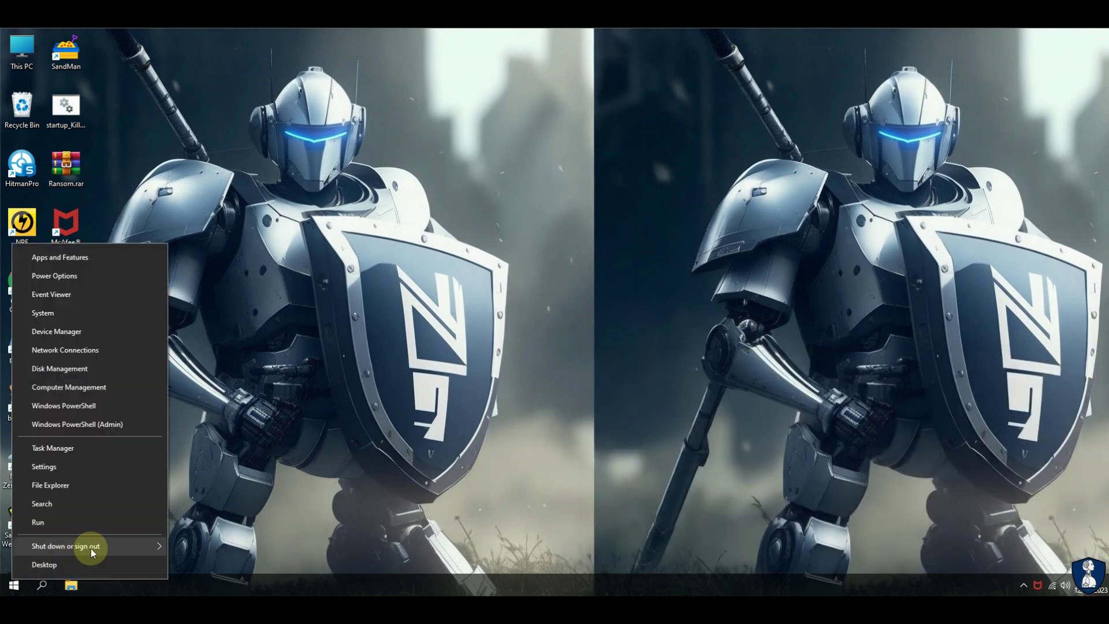
pyautogui.moveTo(91, 548)
pyautogui.click(195, 545)
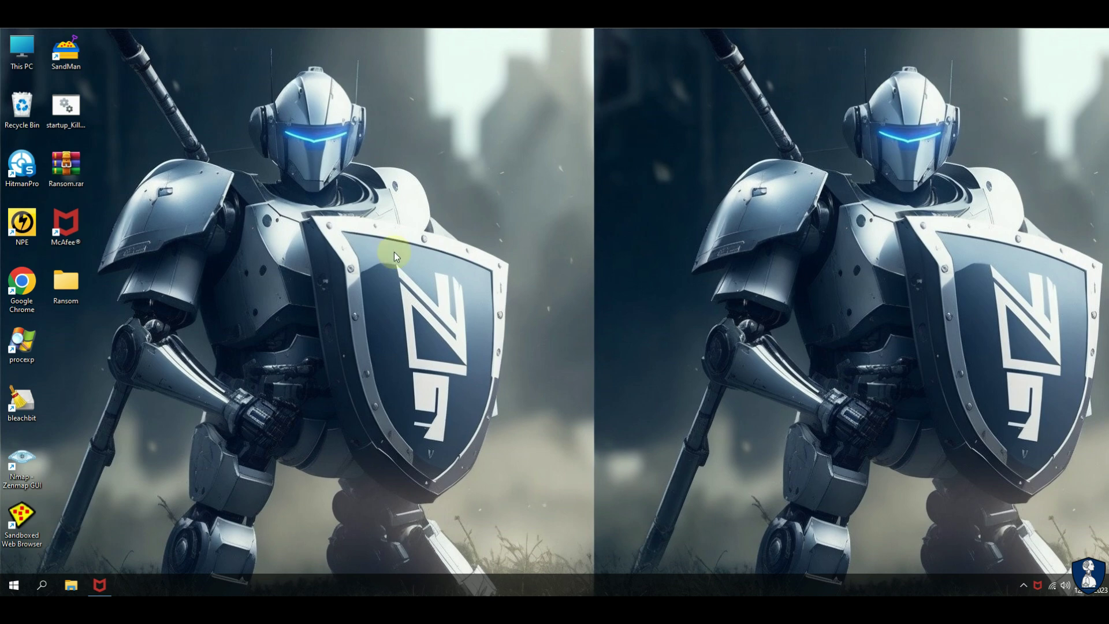
# Empty the Recycle Bin and open the Antivirus page in McAfee Total Protection
pyautogui.click(101, 585)
pyautogui.rightClick(21, 107)
pyautogui.click(52, 135)
pyautogui.click(604, 352)
pyautogui.click(578, 215)
pyautogui.click(714, 335)
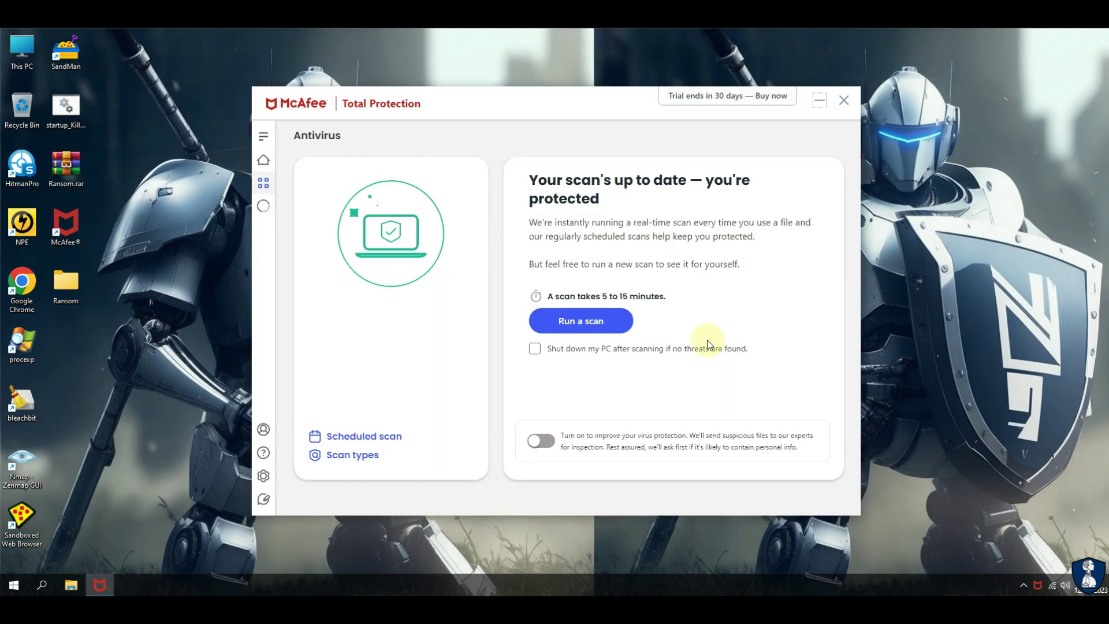
pyautogui.click(606, 321)
pyautogui.click(561, 260)
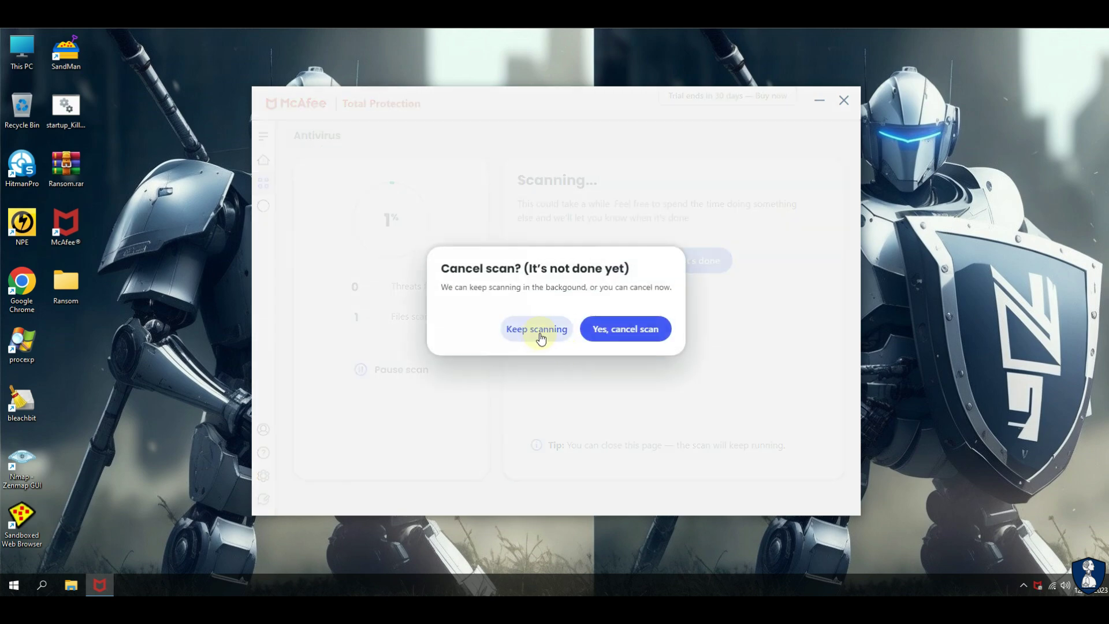
pyautogui.click(615, 330)
# Run a quick scan from McAfee's scan types and close McAfee once it has finished
pyautogui.click(345, 456)
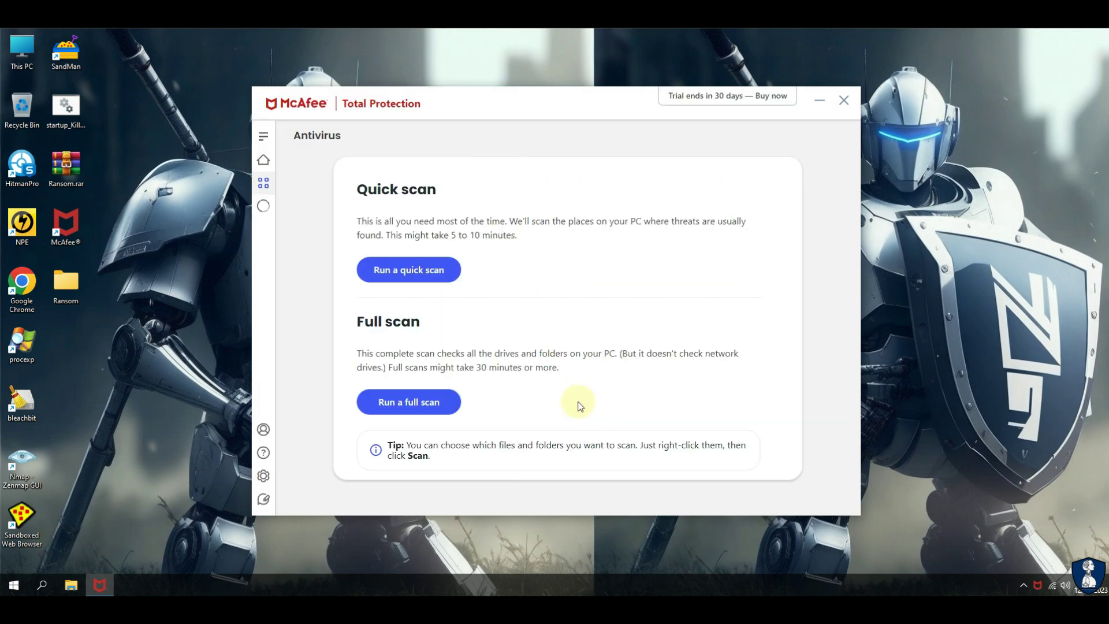
pyautogui.click(438, 270)
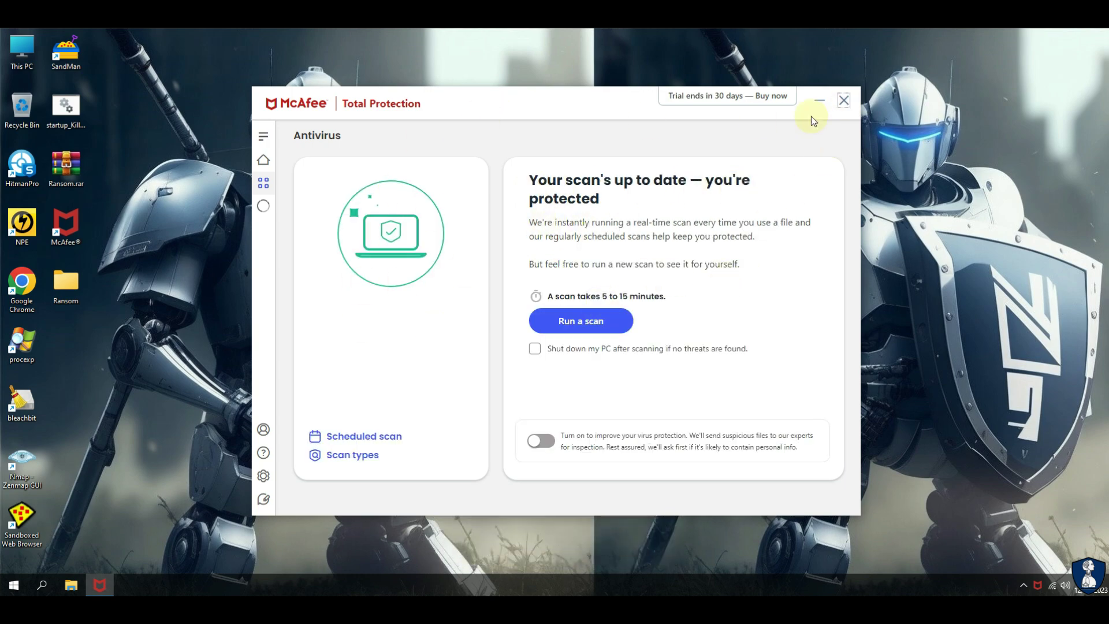
pyautogui.click(844, 100)
# Run a Norton Power Eraser scan as a second opinion and exit the program when it is done
pyautogui.doubleClick(19, 237)
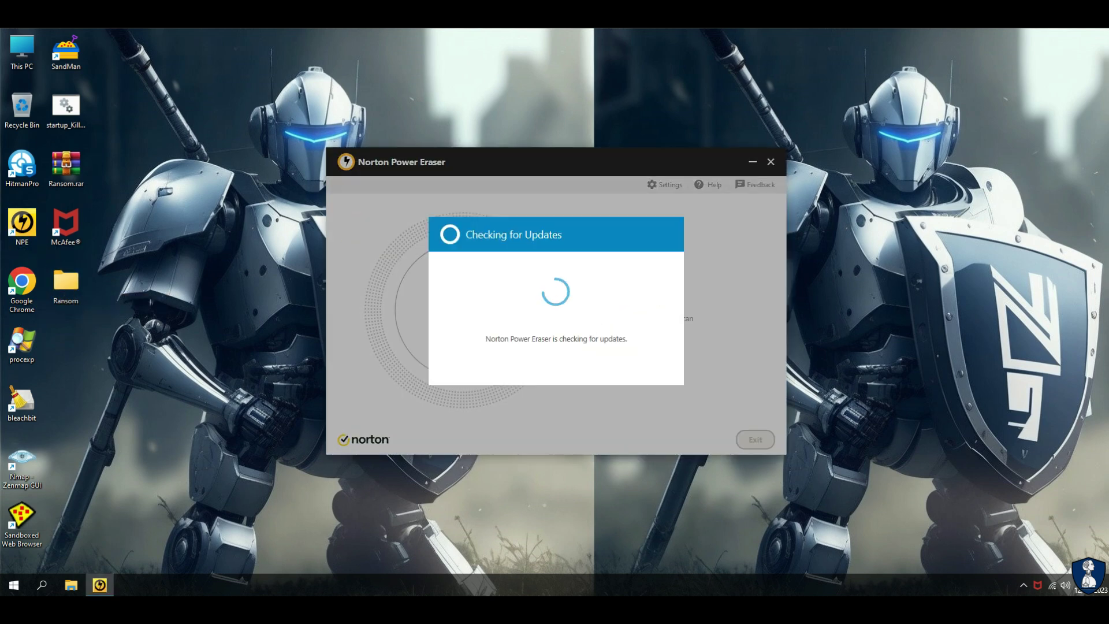
pyautogui.click(630, 266)
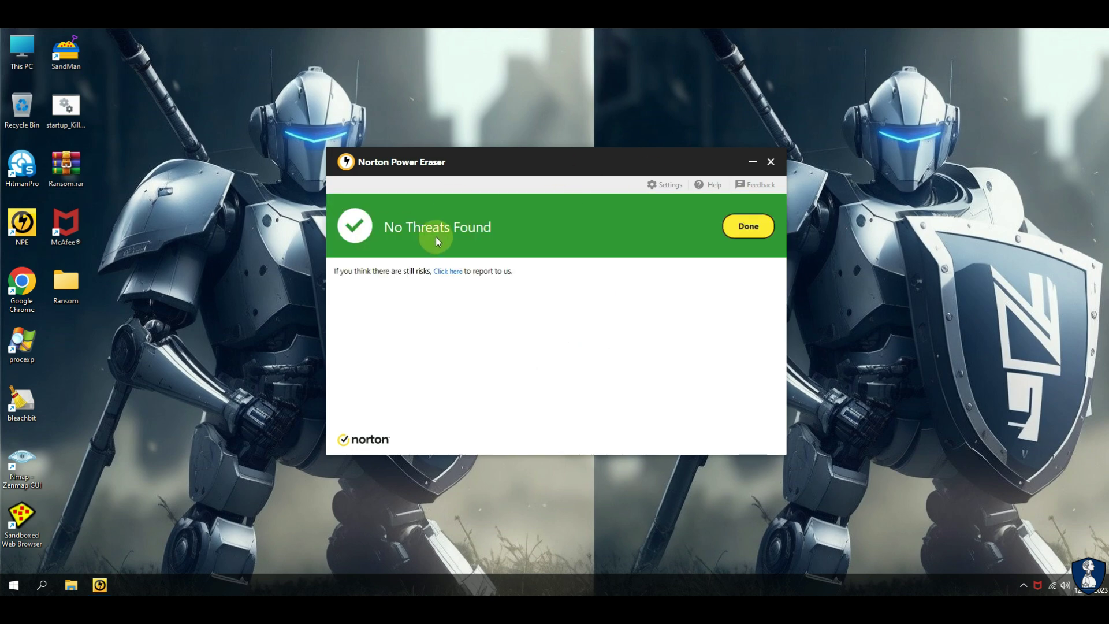
pyautogui.click(737, 228)
pyautogui.click(755, 440)
# Launch HitmanPro and run a scan of the system
pyautogui.doubleClick(22, 165)
pyautogui.click(649, 448)
pyautogui.click(649, 448)
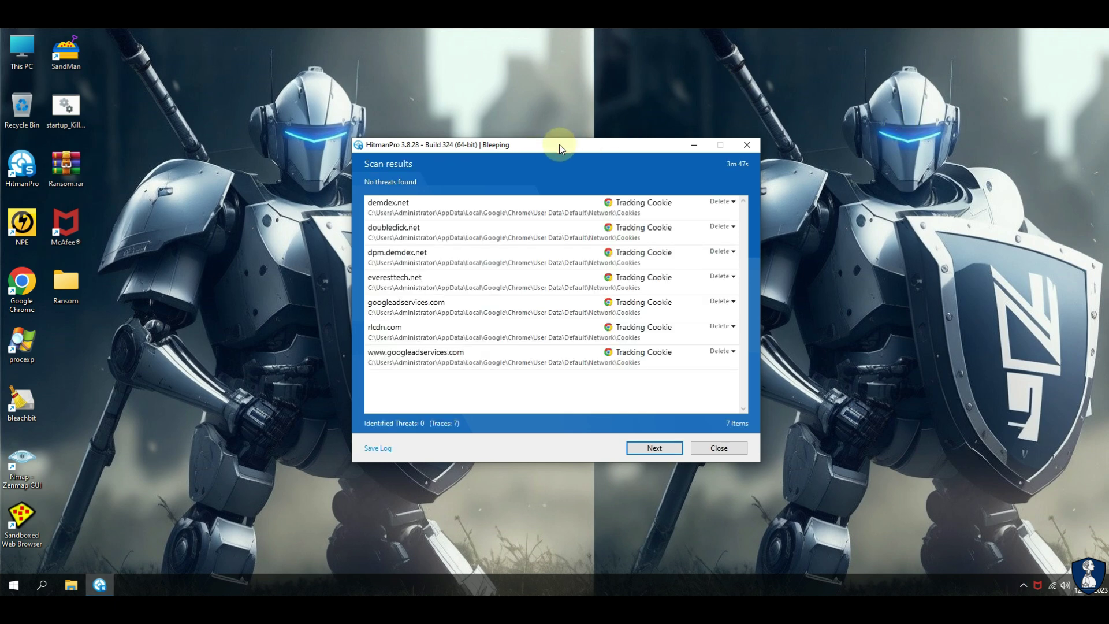
# Delete the tracking cookies listed in HitmanPro's scan results and close the program
pyautogui.click(661, 448)
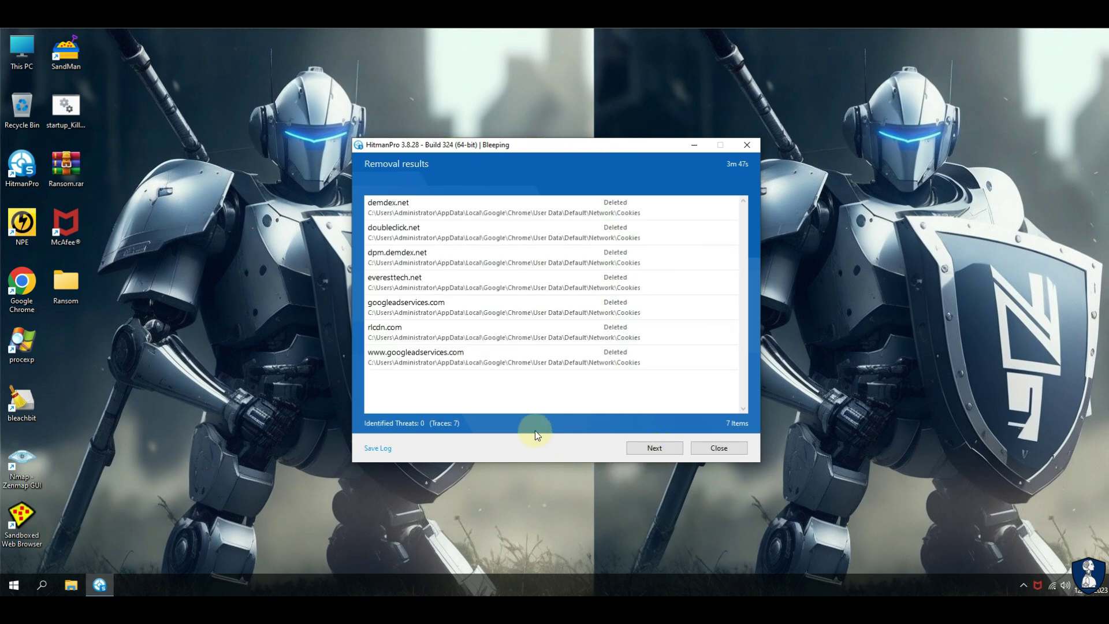
pyautogui.click(652, 449)
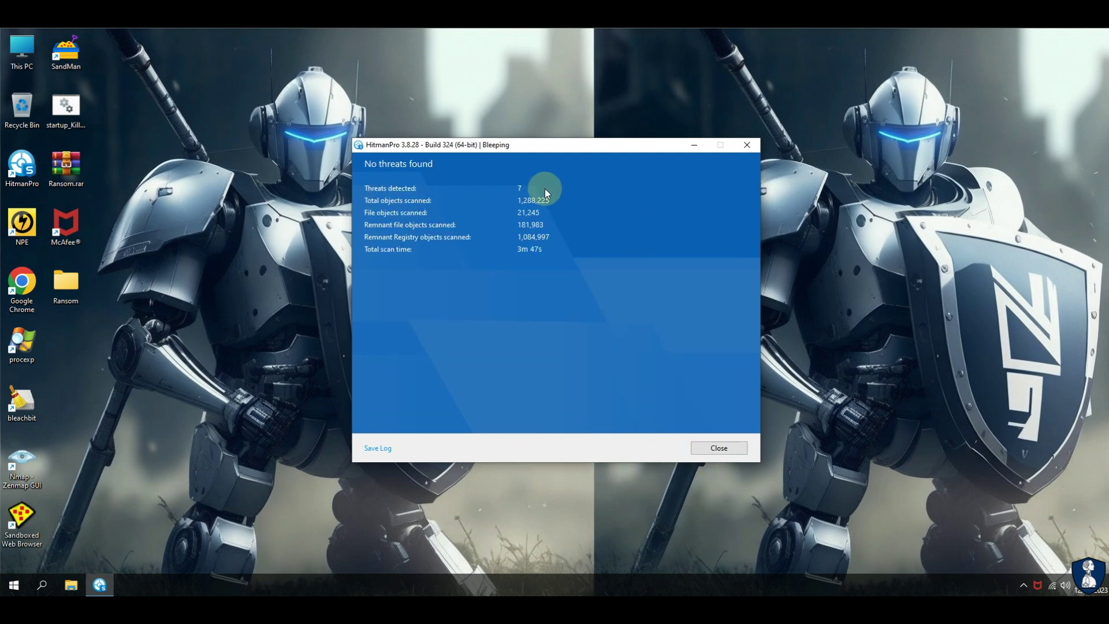
pyautogui.click(716, 447)
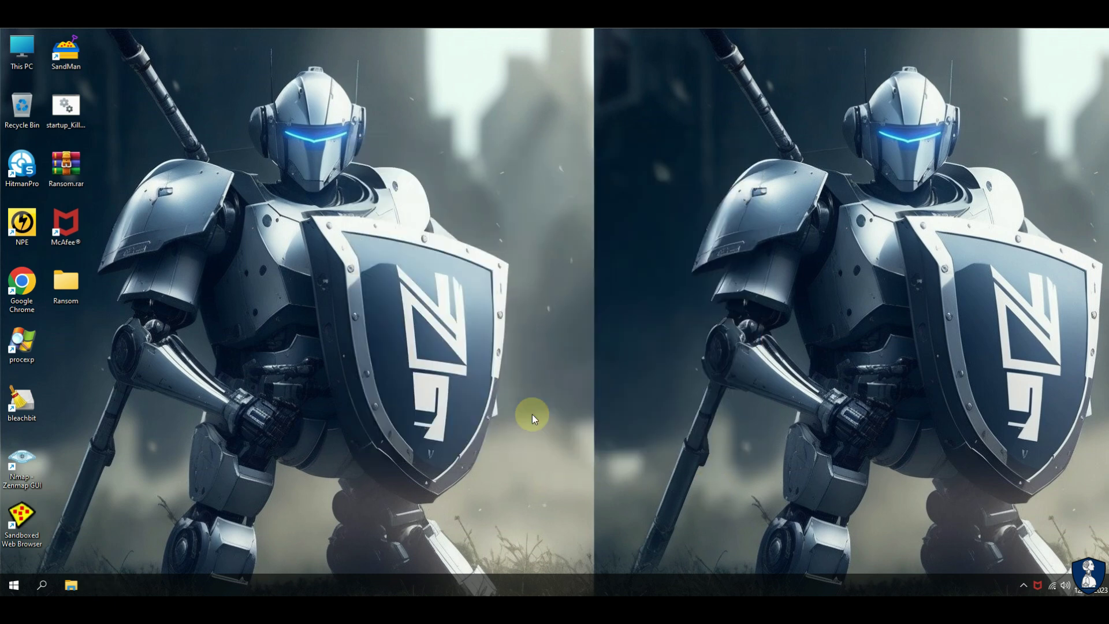